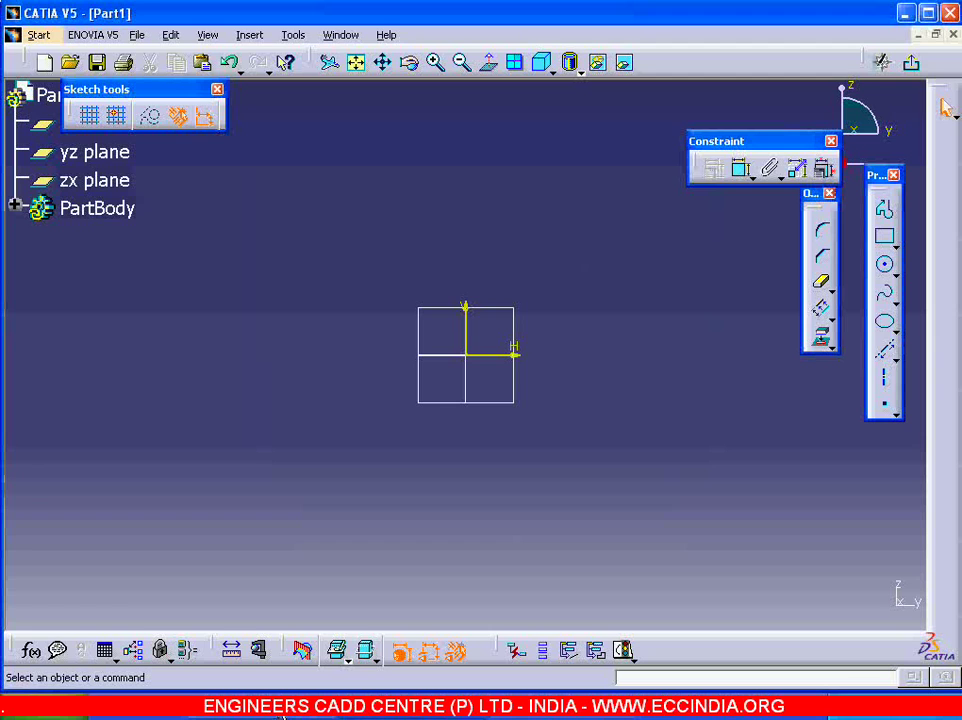
- Draw a circle centred on the sketch origin and dimension it to diameter 55
click(283, 712)
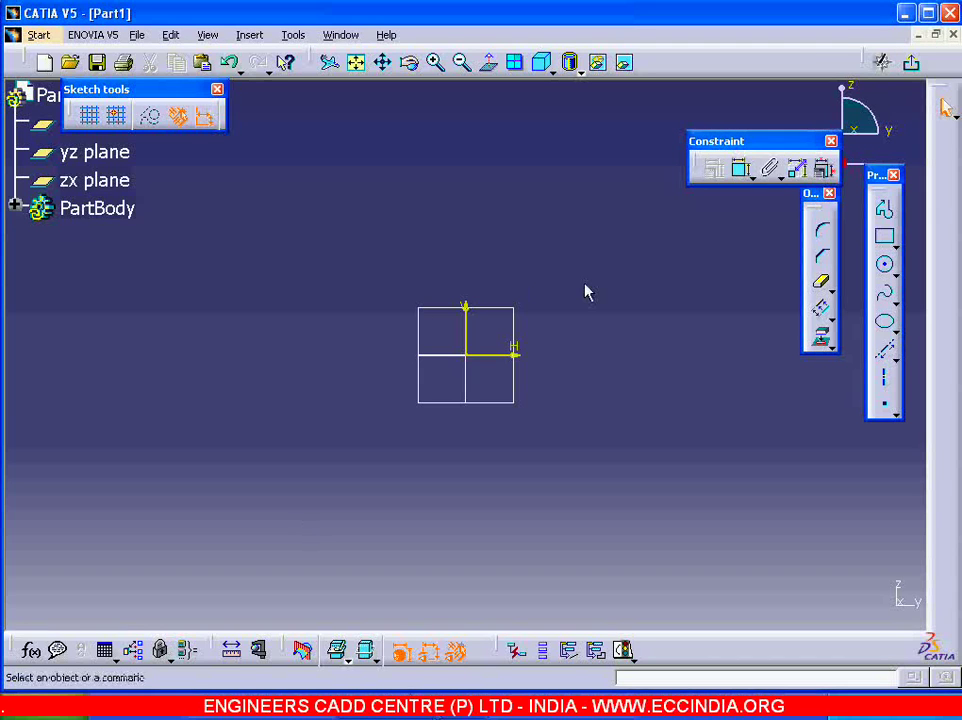
click(887, 268)
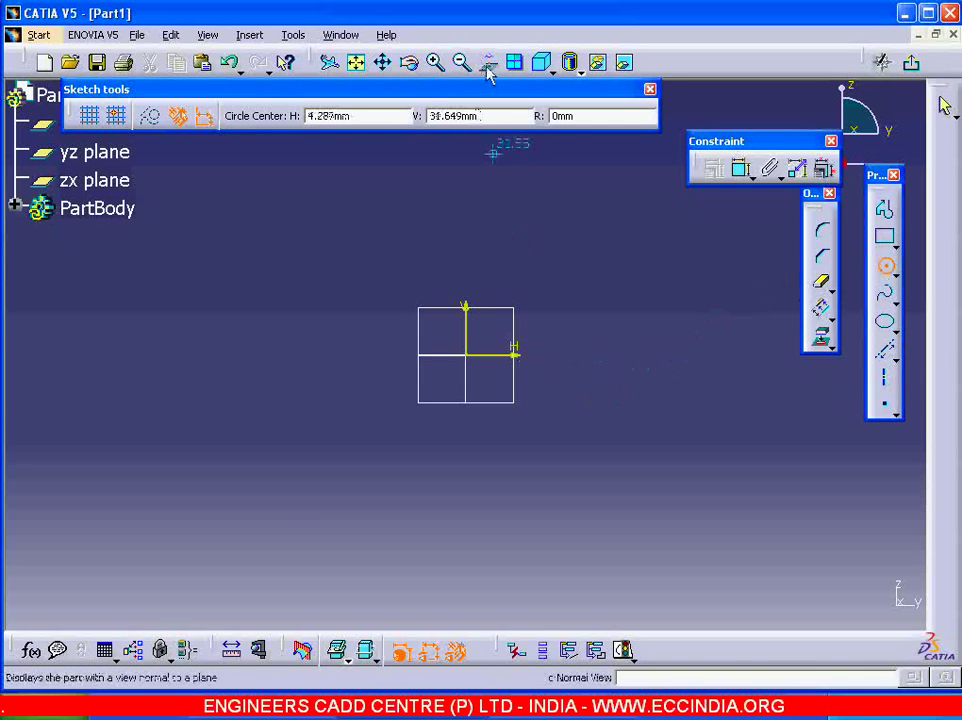
click(465, 354)
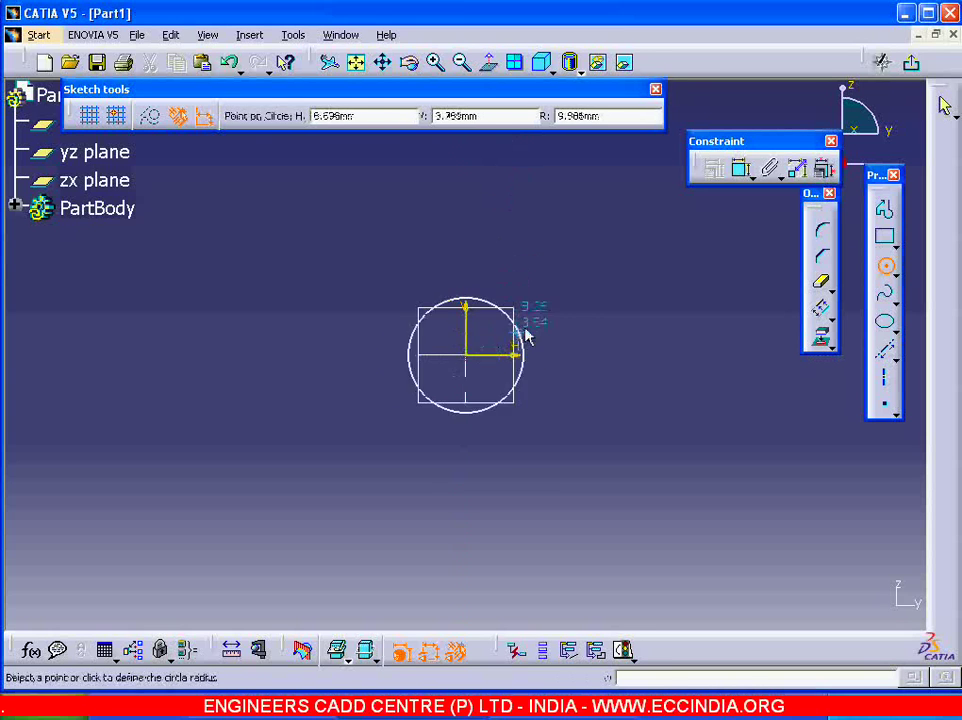
click(585, 292)
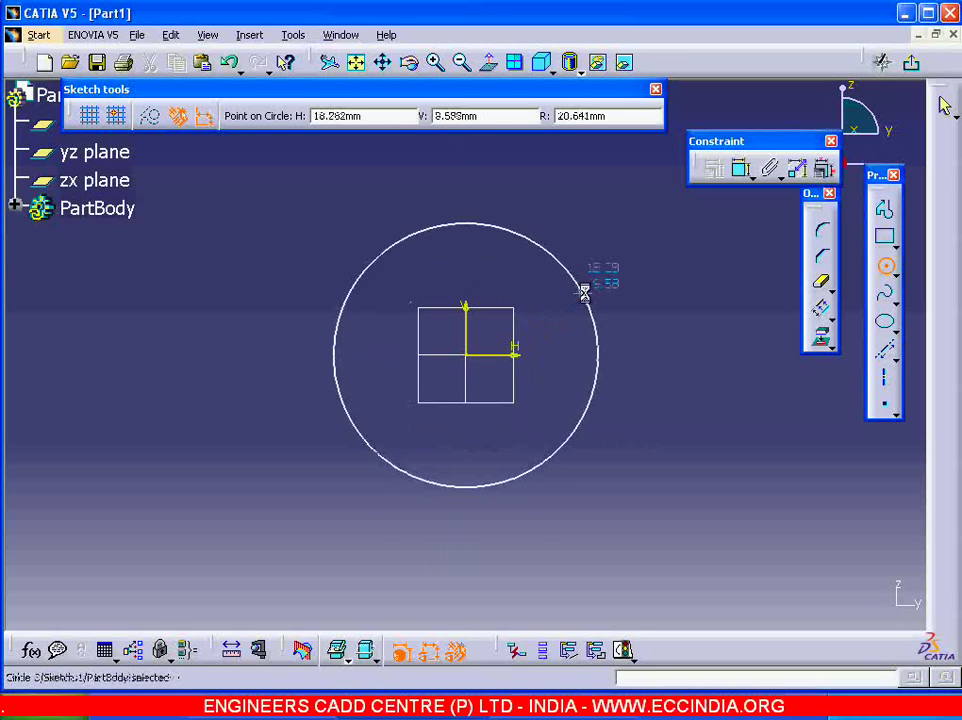
click(741, 172)
click(633, 268)
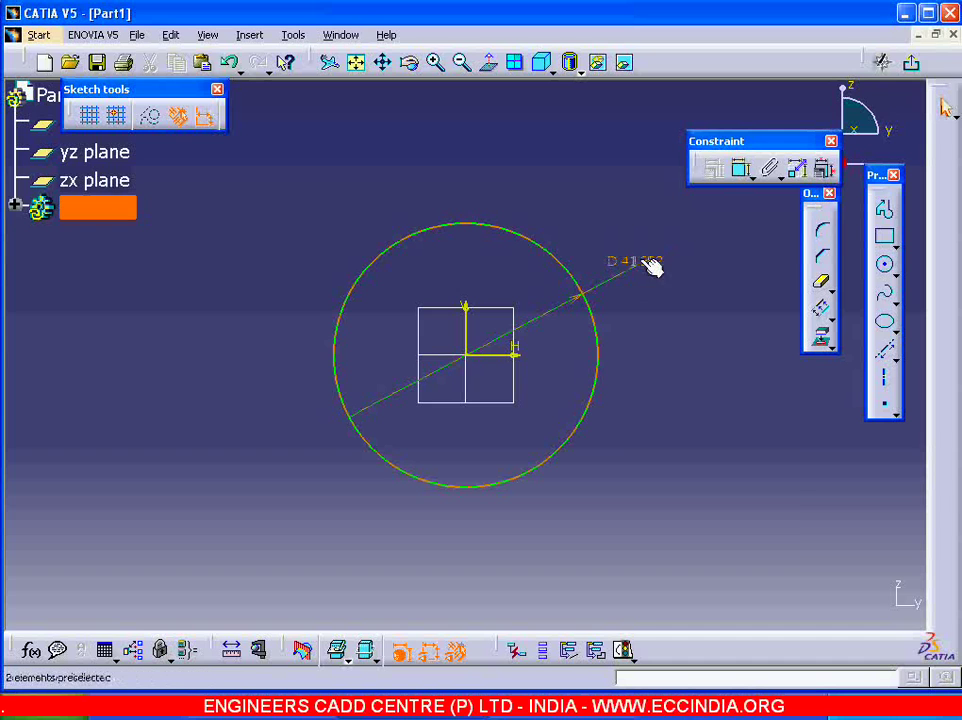
right_click(640, 262)
mouse_move(712, 543)
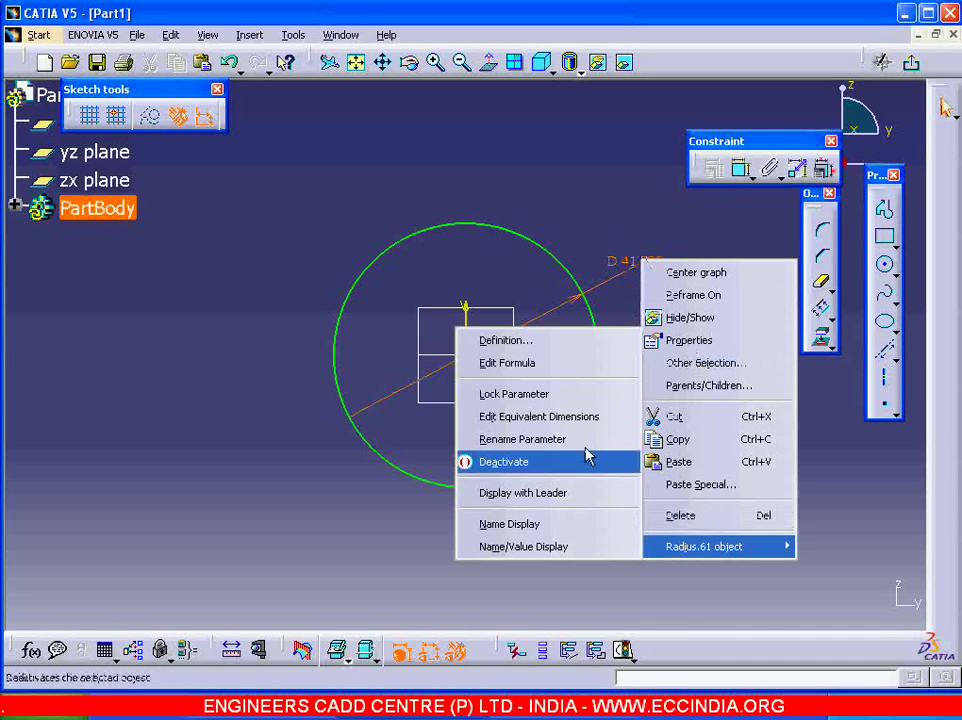
click(571, 344)
text(53)
key(Return)
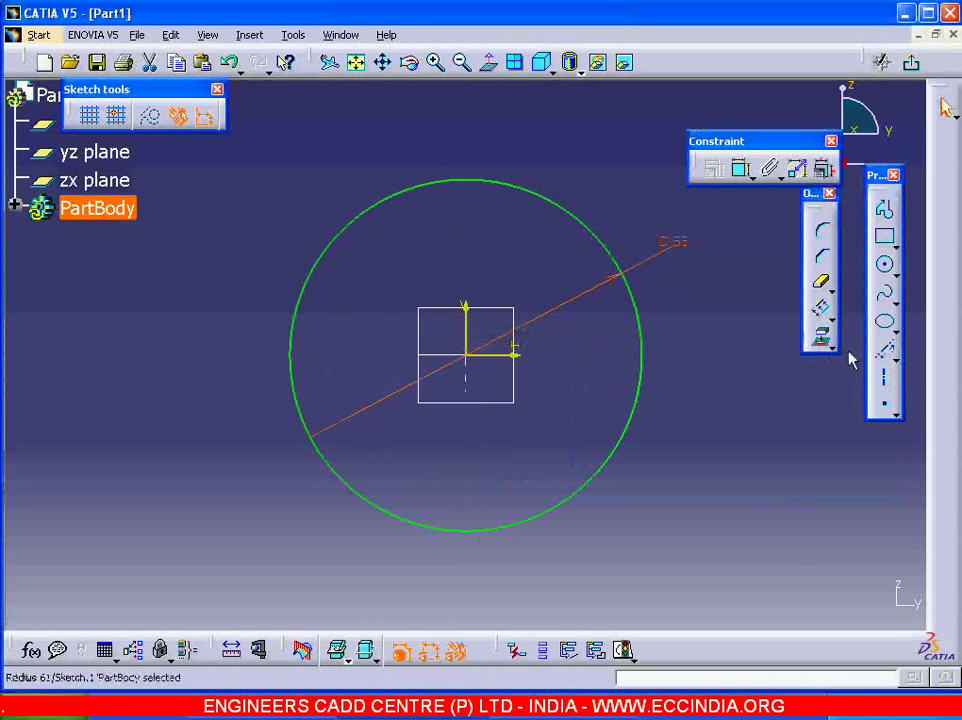
- Add a concentric outer circle at the origin with a 90 mm diameter
click(887, 270)
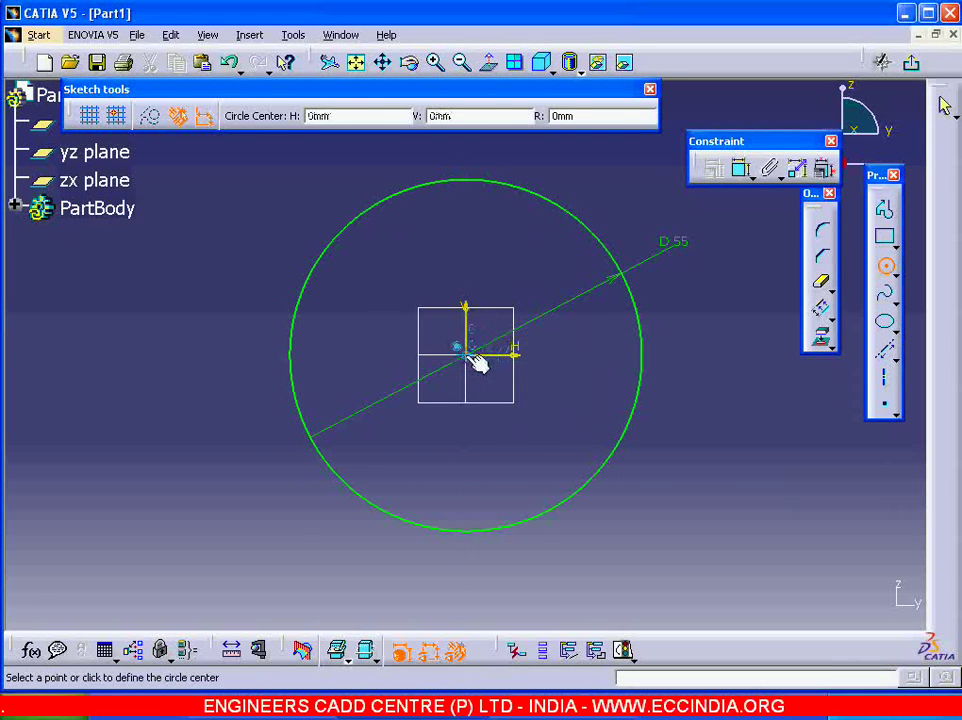
click(472, 360)
click(721, 280)
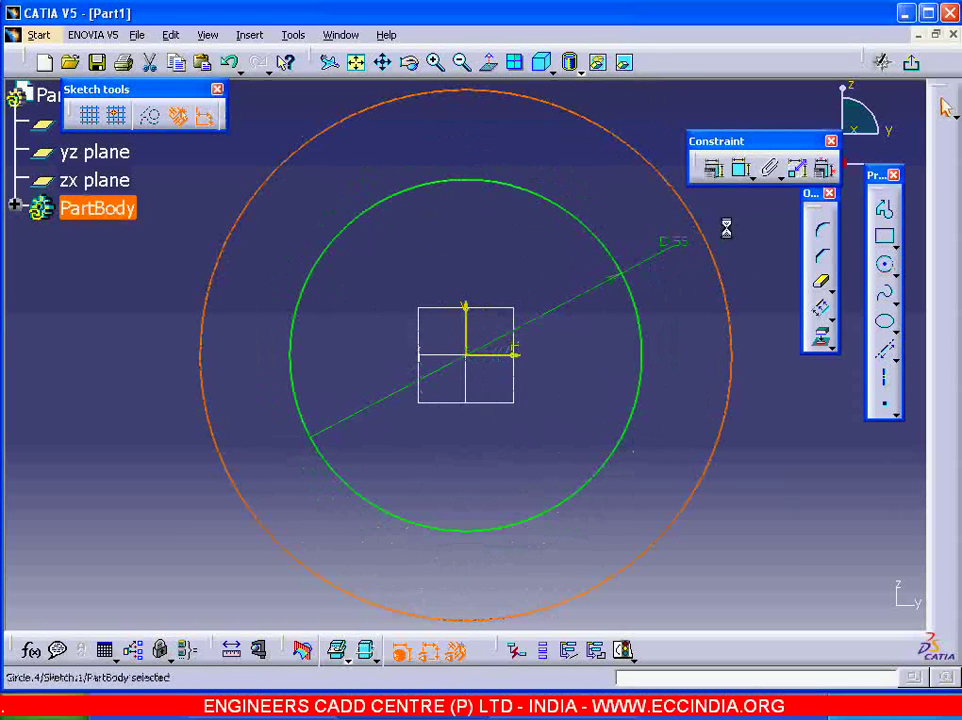
click(741, 168)
click(792, 433)
right_click(772, 432)
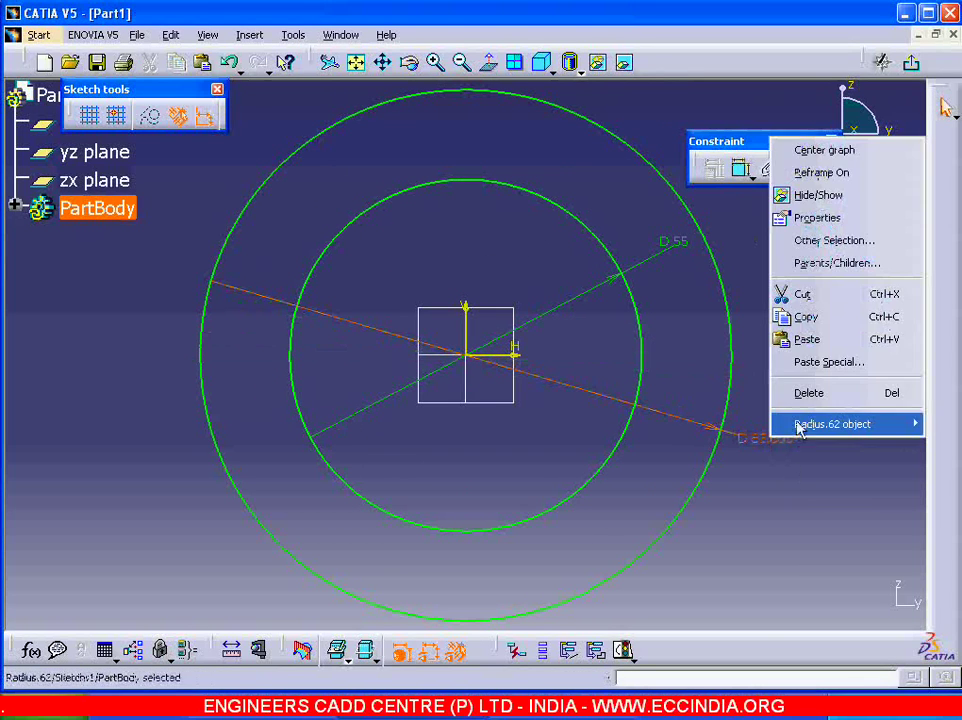
mouse_move(799, 423)
click(657, 437)
text(90)
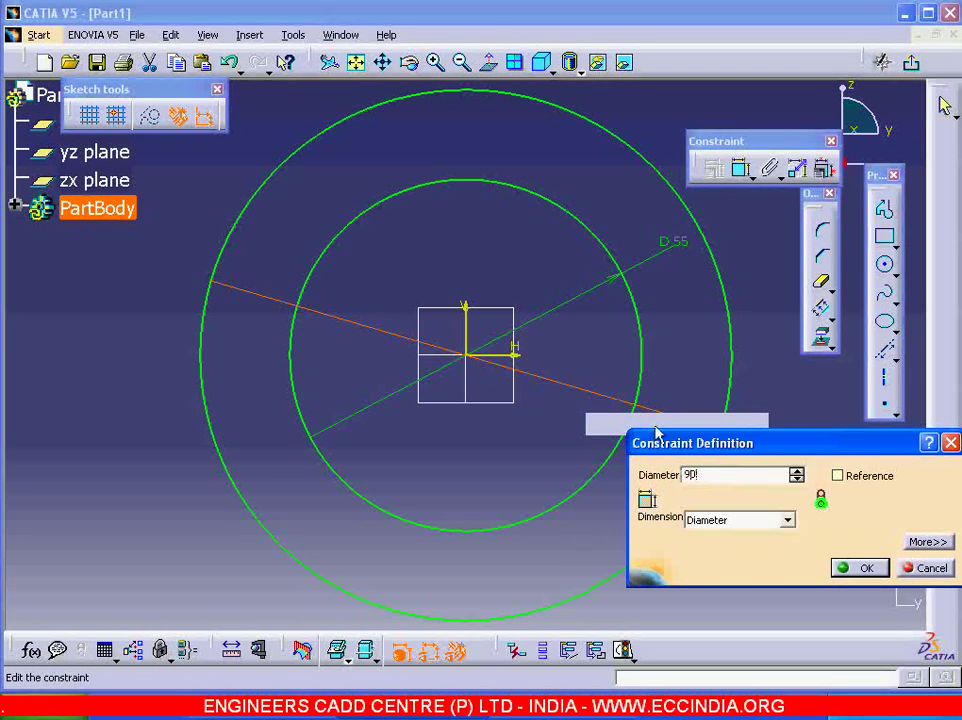
key(Return)
mouse_move(687, 354)
middle_down()
mouse_move(678, 491)
mouse_move(671, 483)
middle_up()
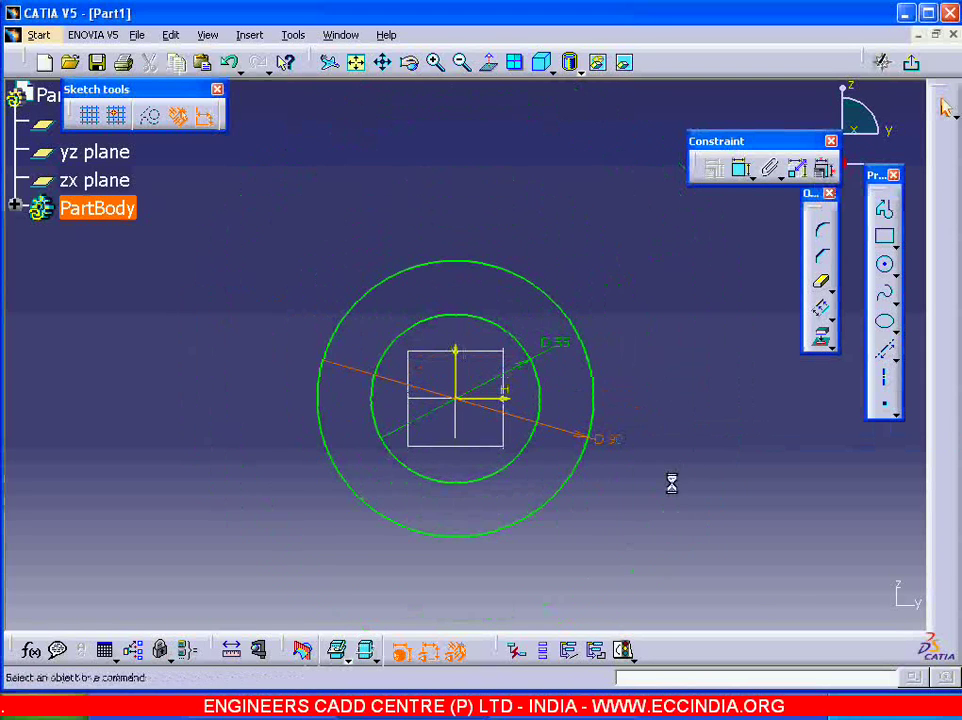
- Draw a horizontal line from the inner circle to the outer circle on the right
click(895, 355)
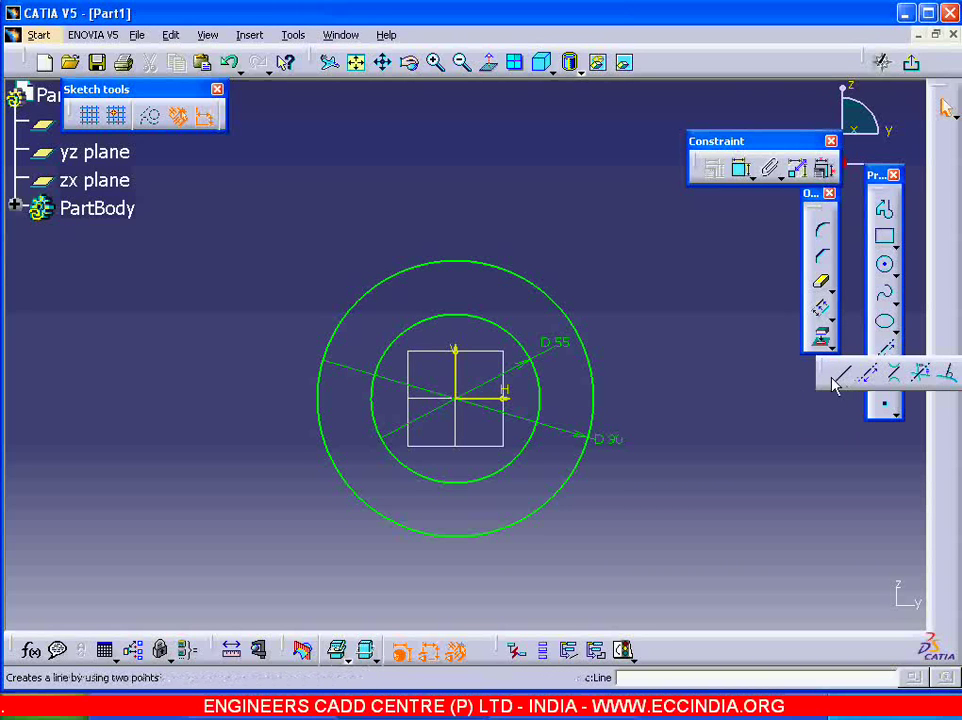
click(843, 378)
key(alt+Tab)
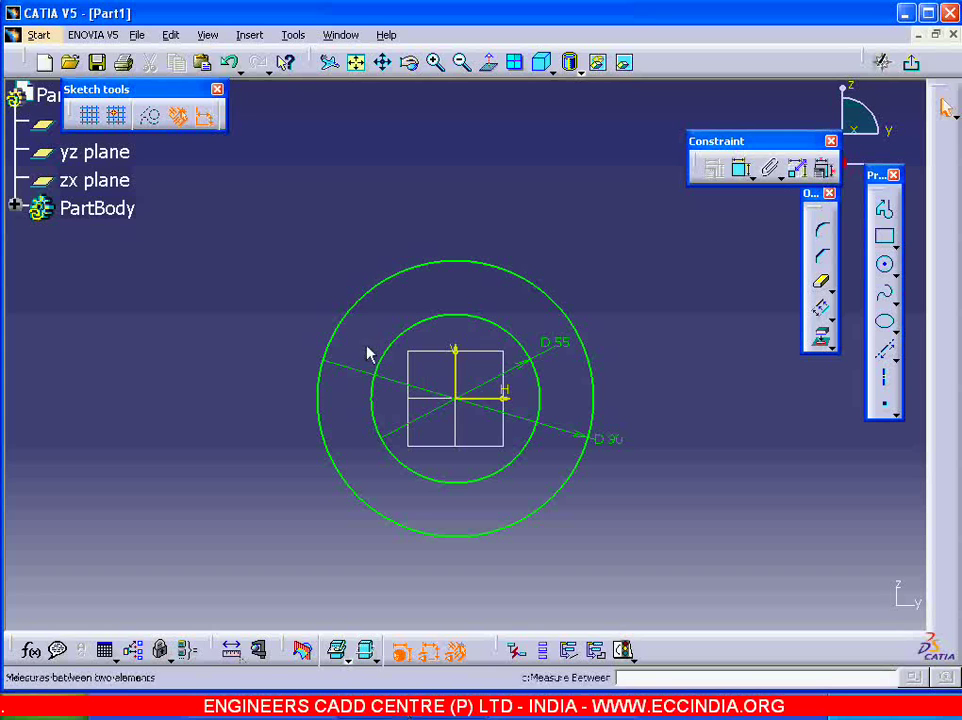
click(893, 356)
click(840, 367)
click(544, 376)
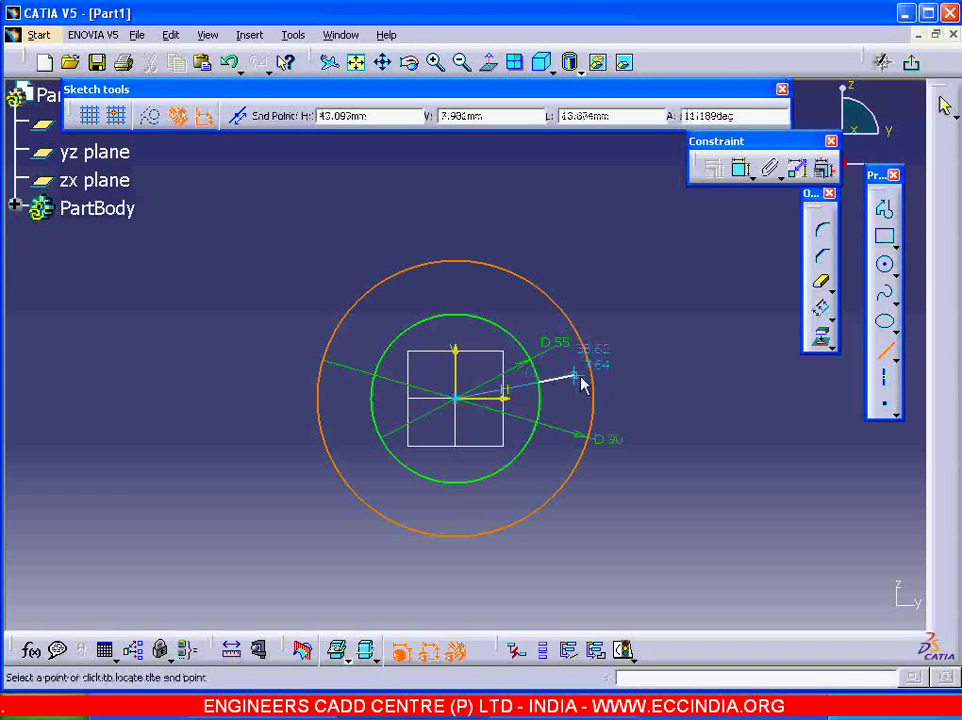
click(598, 376)
- Constrain the line 4 mm above the horizontal axis
click(738, 170)
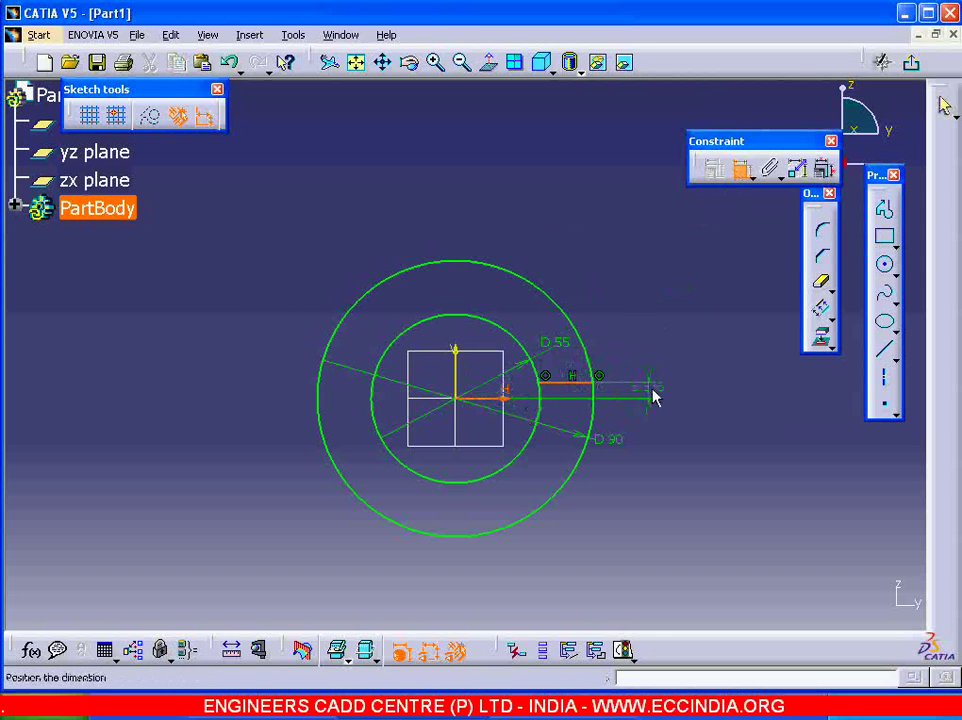
click(662, 366)
right_click(662, 366)
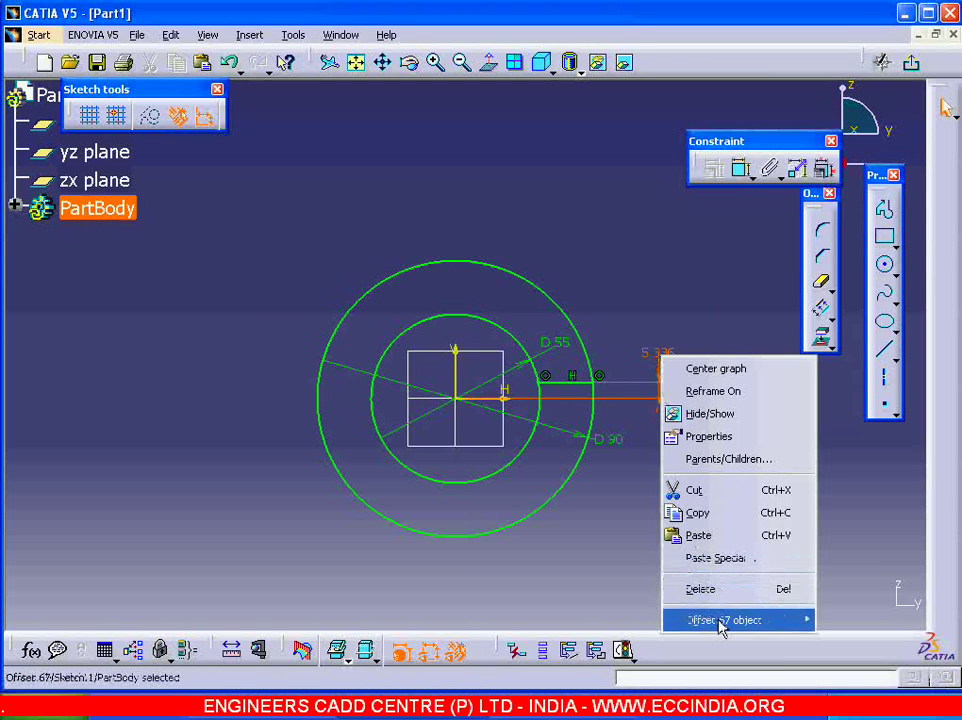
mouse_move(719, 621)
click(590, 418)
text(4)
key(Return)
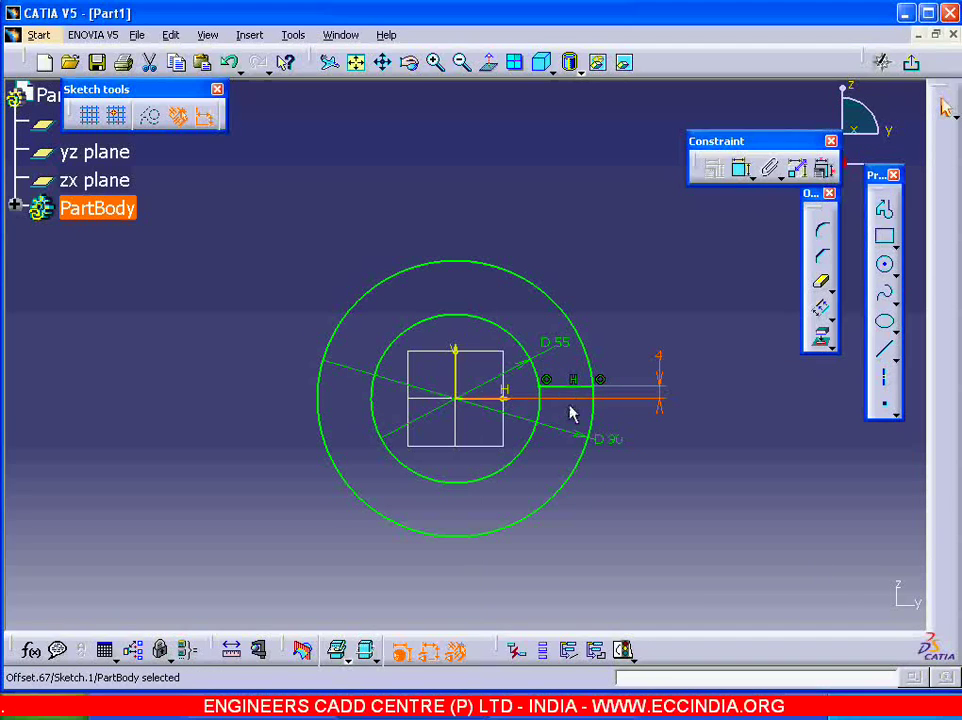
- Mirror the line about the H axis, then mirror both lines about the V axis
click(826, 326)
click(817, 329)
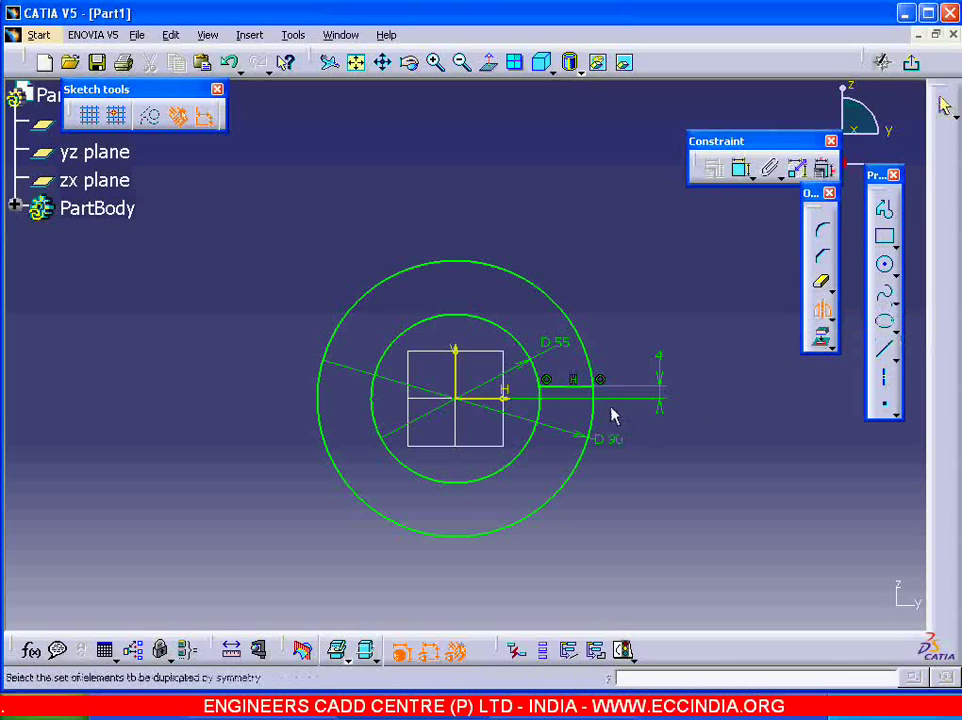
click(565, 387)
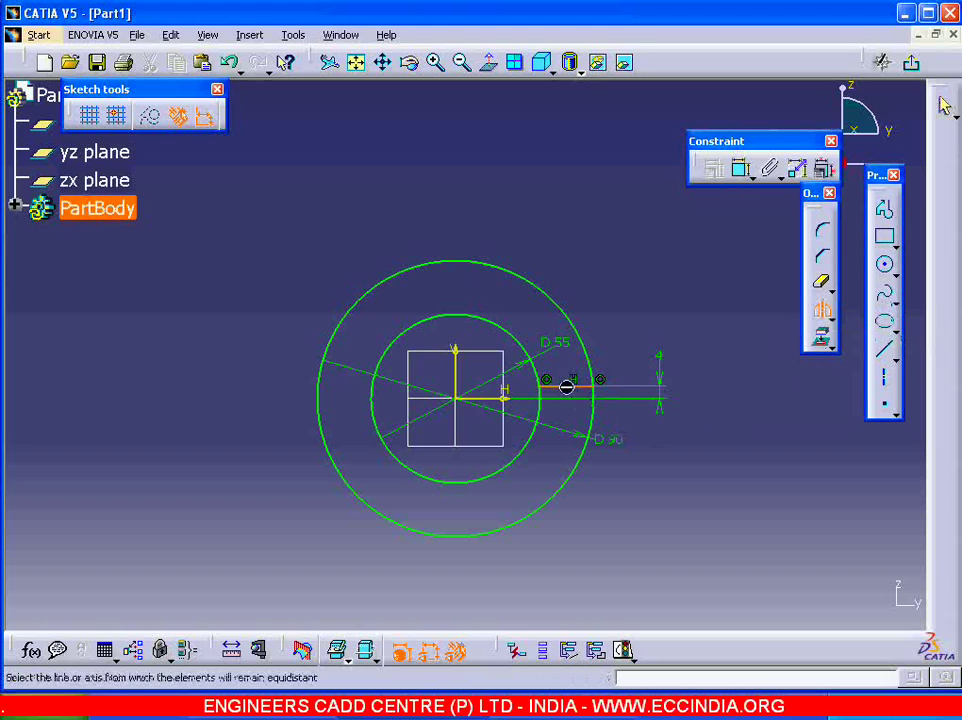
click(498, 399)
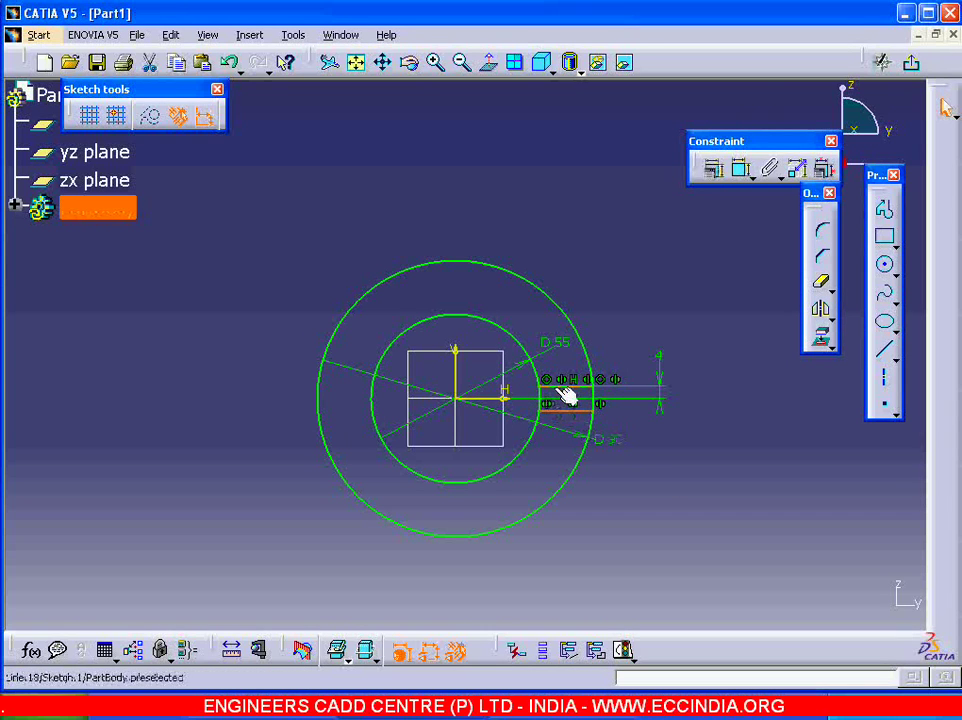
click(822, 314)
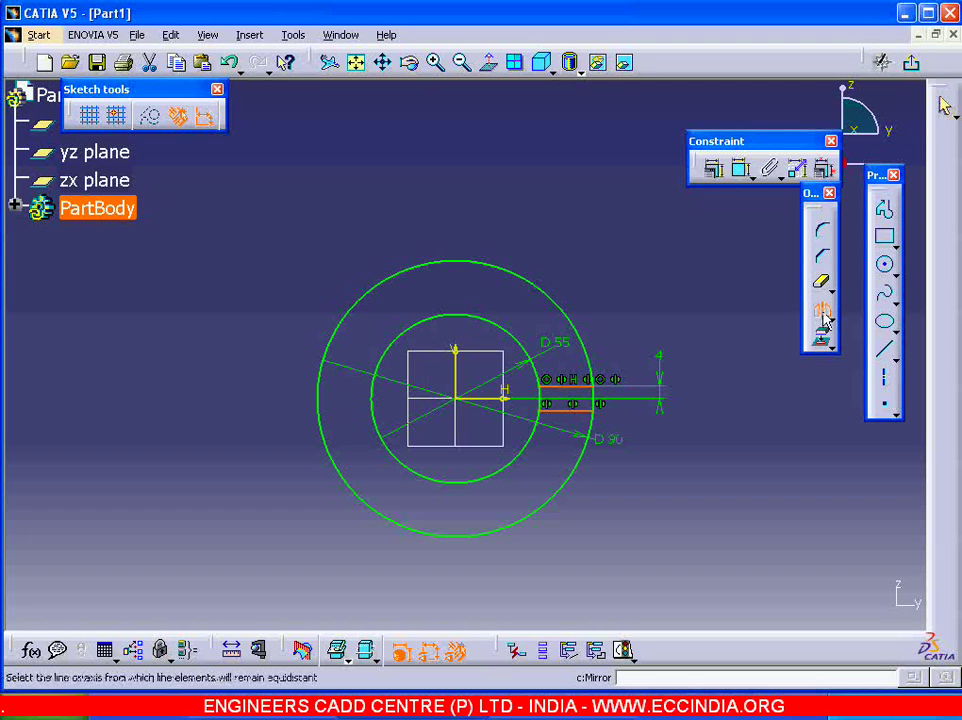
click(455, 370)
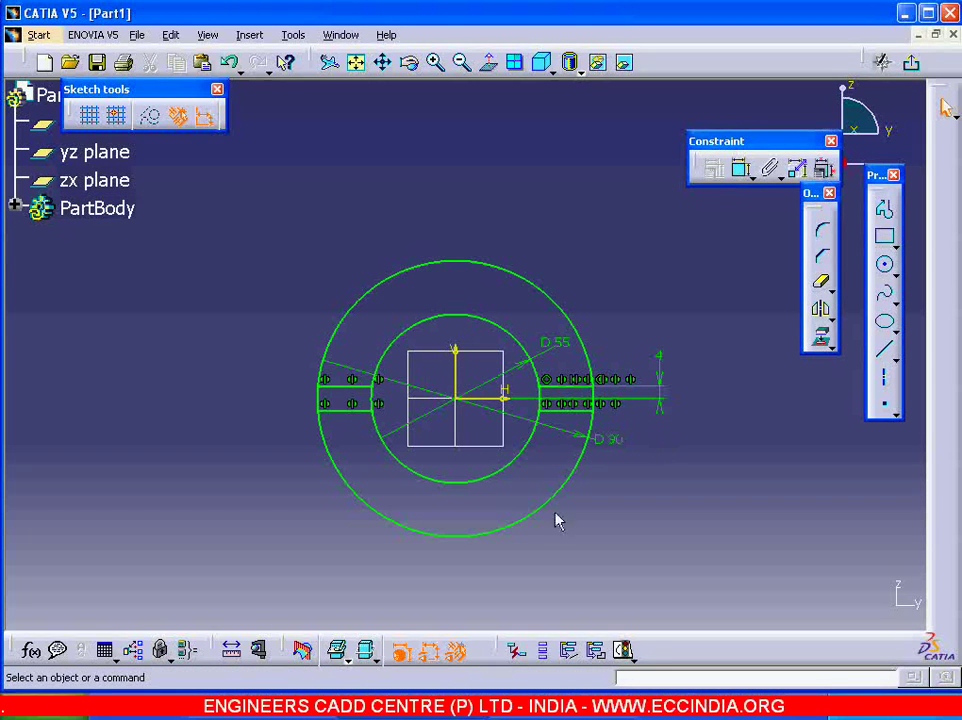
key(alt+Tab)
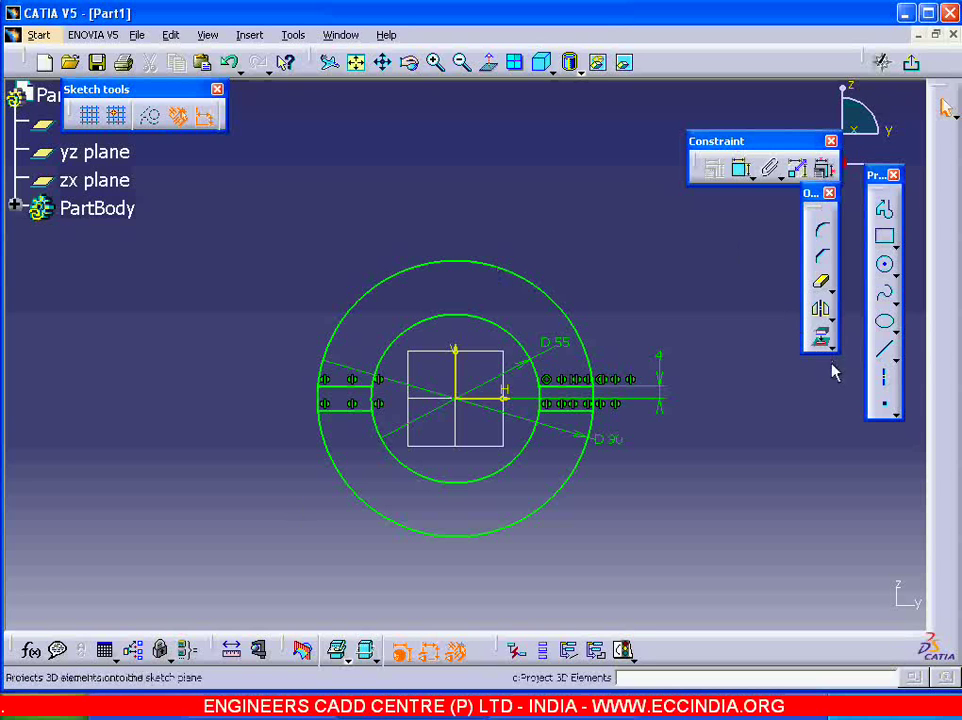
- Add an infinite construction line through the origin at 30°
click(887, 357)
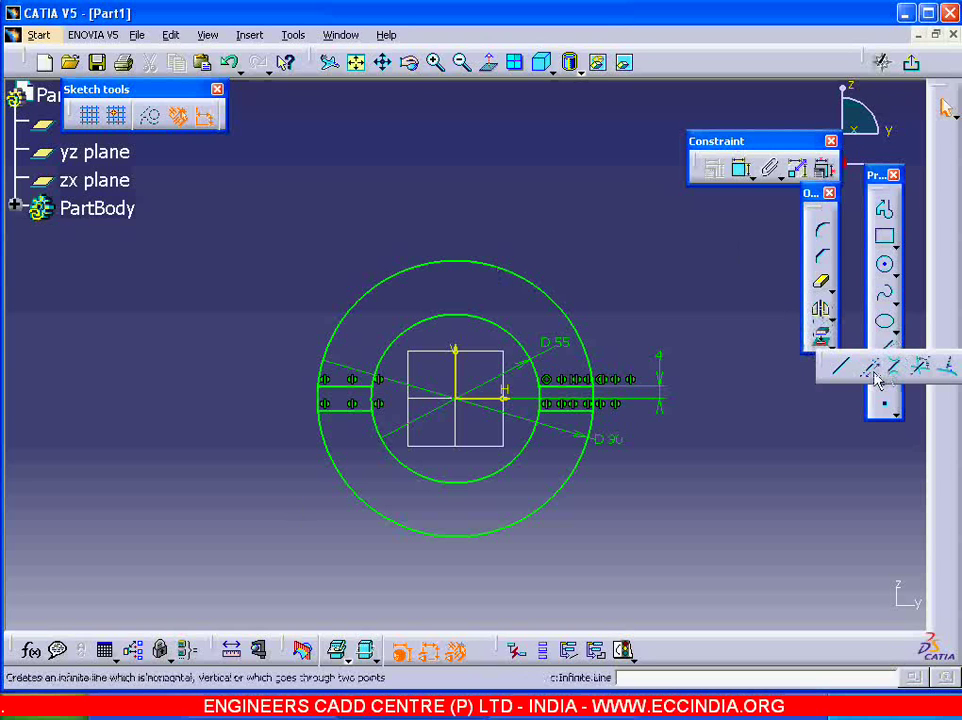
click(871, 370)
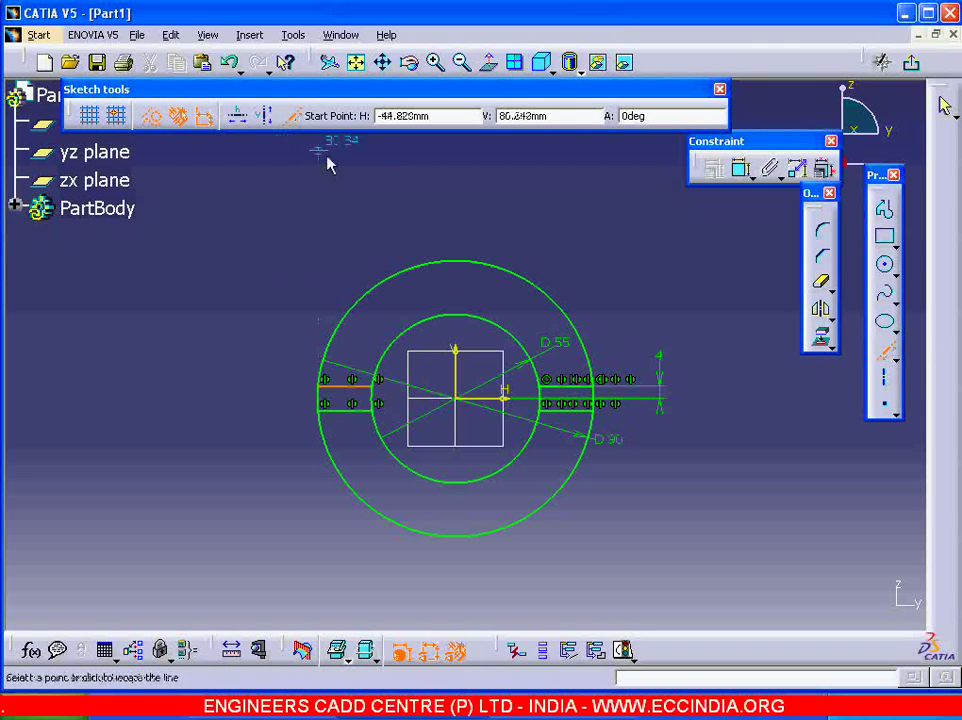
click(456, 399)
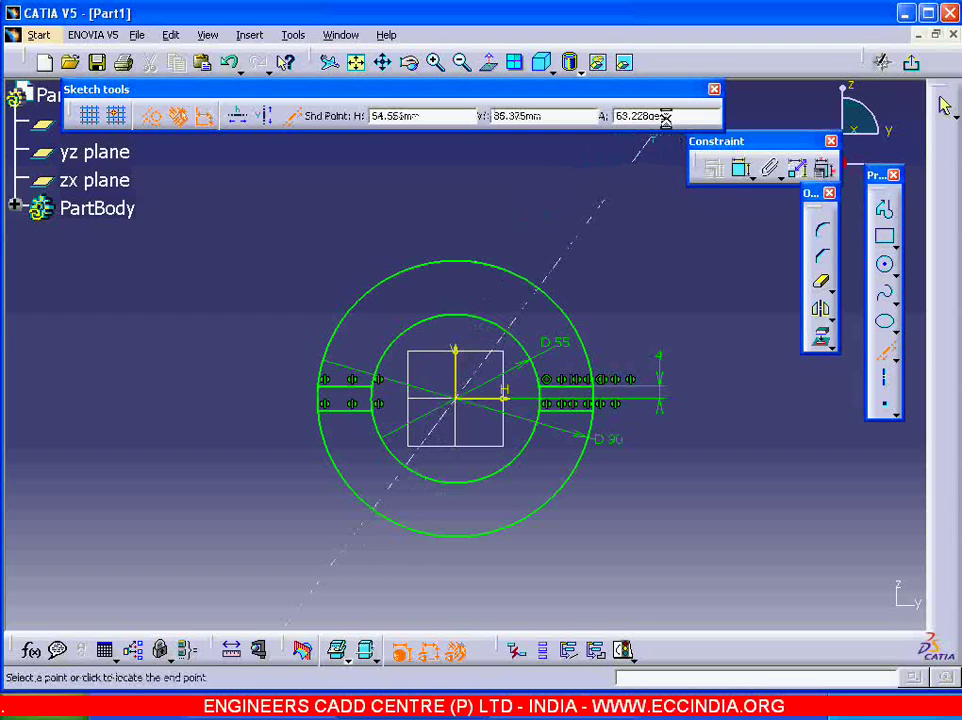
drag(665, 117, 614, 117)
text(30)
key(Return)
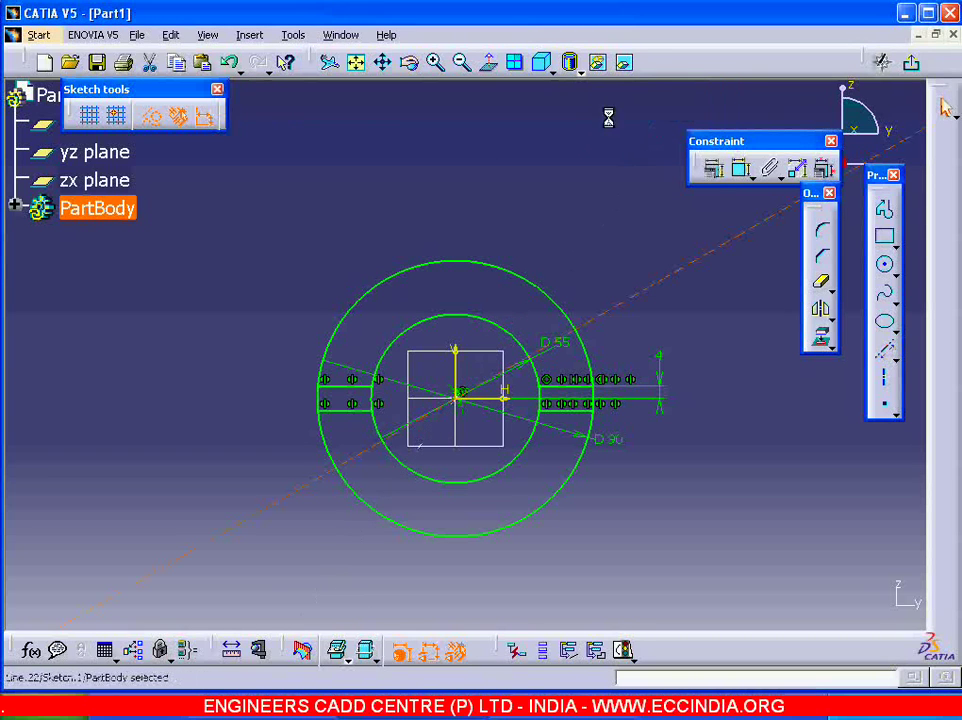
- Mirror the right spoke edges across the 30° line into the upper ring
click(724, 311)
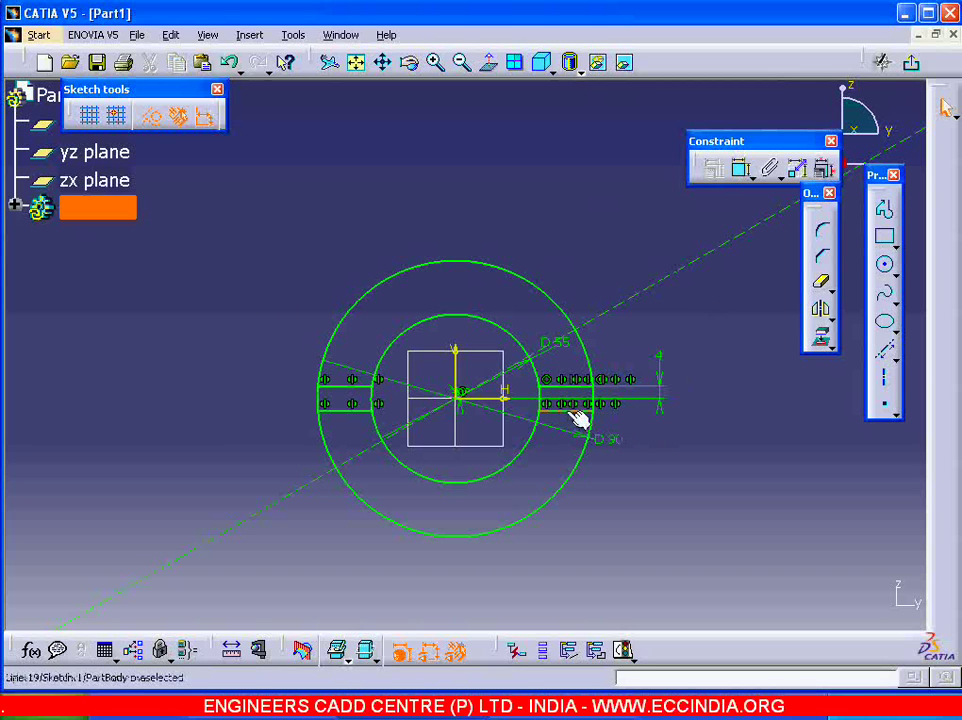
click(576, 403)
click(820, 309)
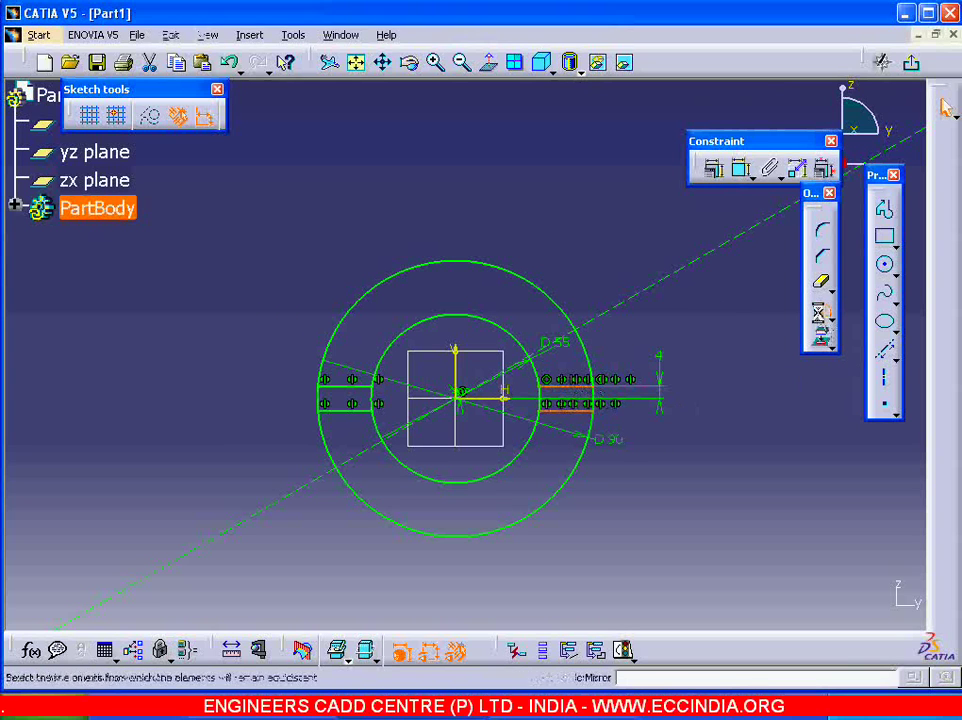
click(676, 289)
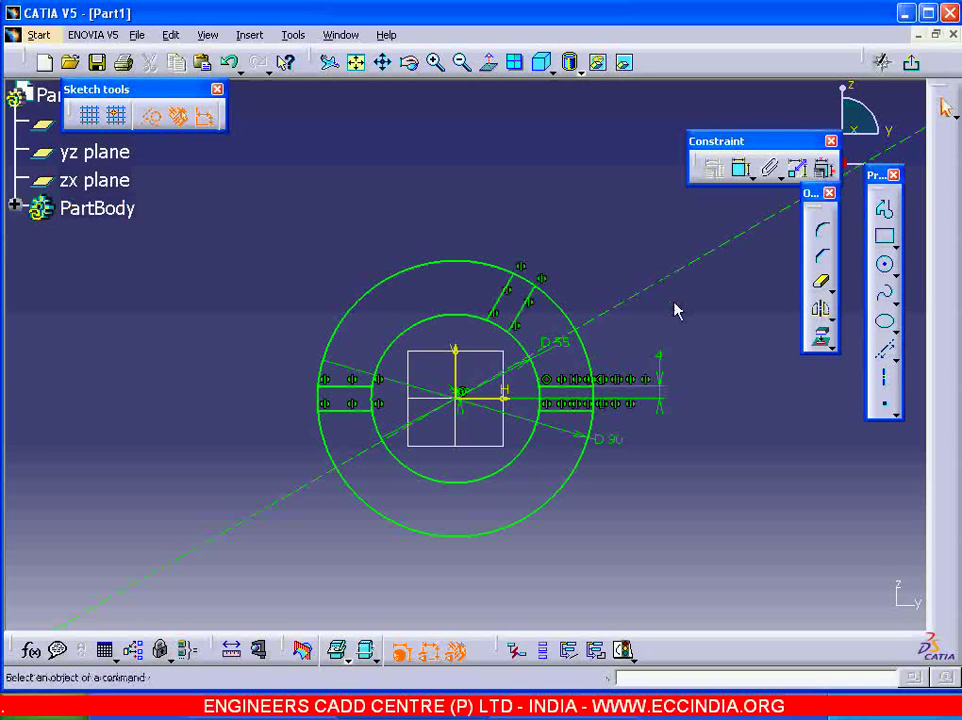
- Mirror the slanted spoke edges across the vertical axis to the upper left
click(515, 318)
click(821, 316)
click(456, 362)
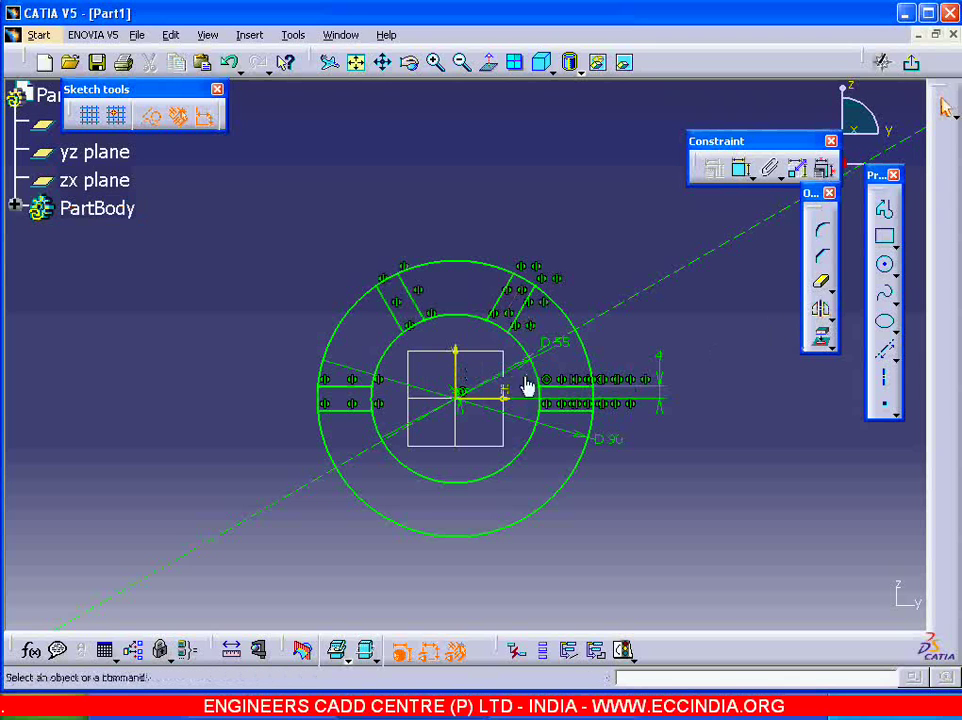
- Mirror both upper spokes across the horizontal axis into the lower half
drag(342, 245, 556, 358)
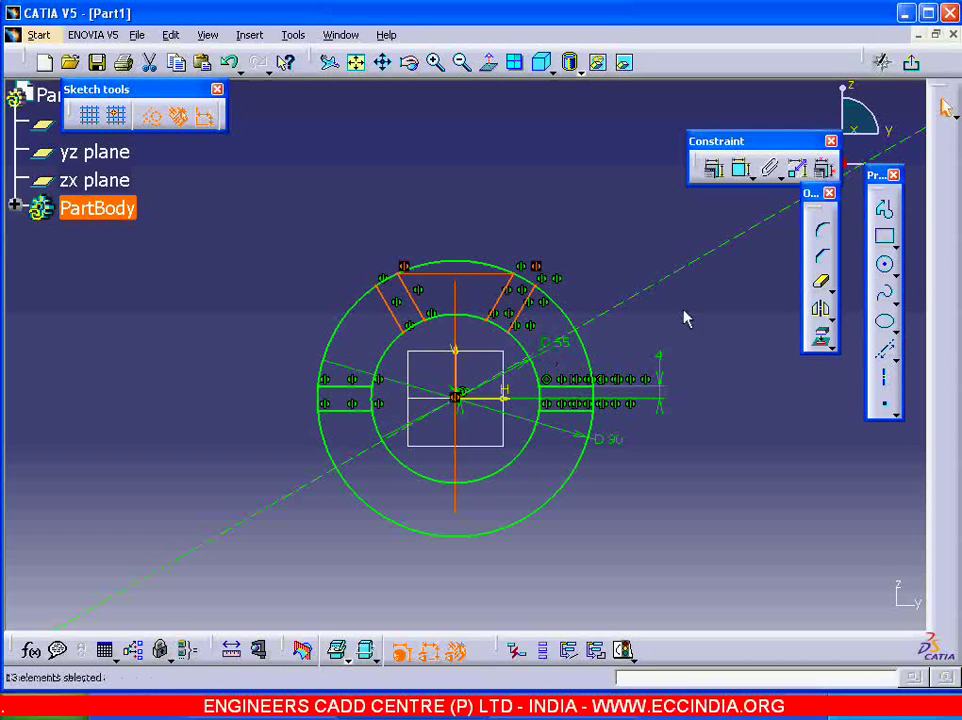
click(823, 313)
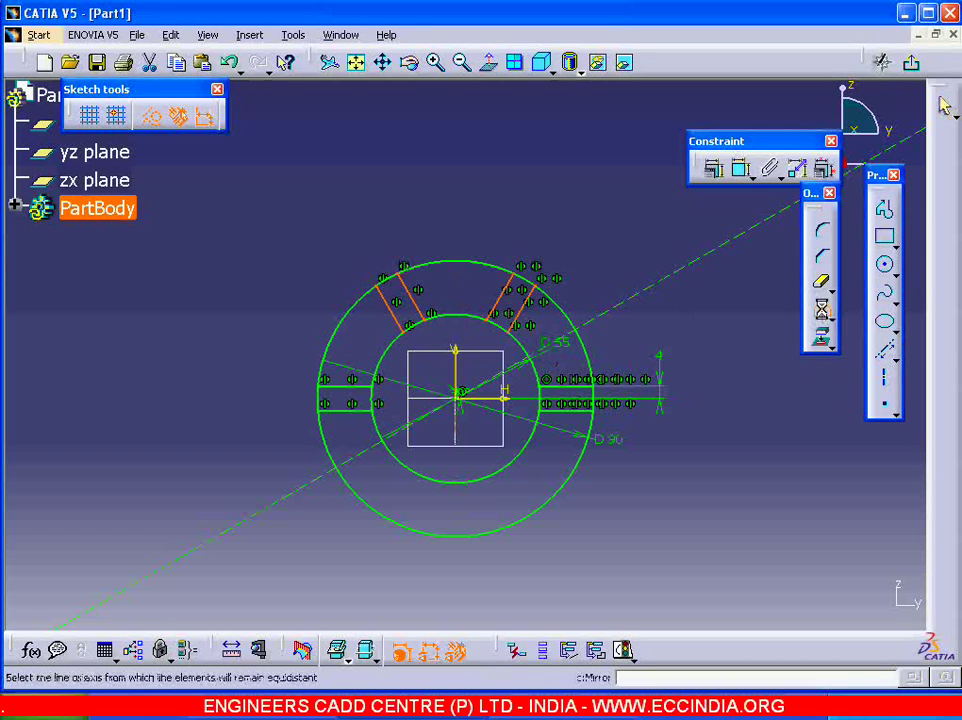
click(497, 399)
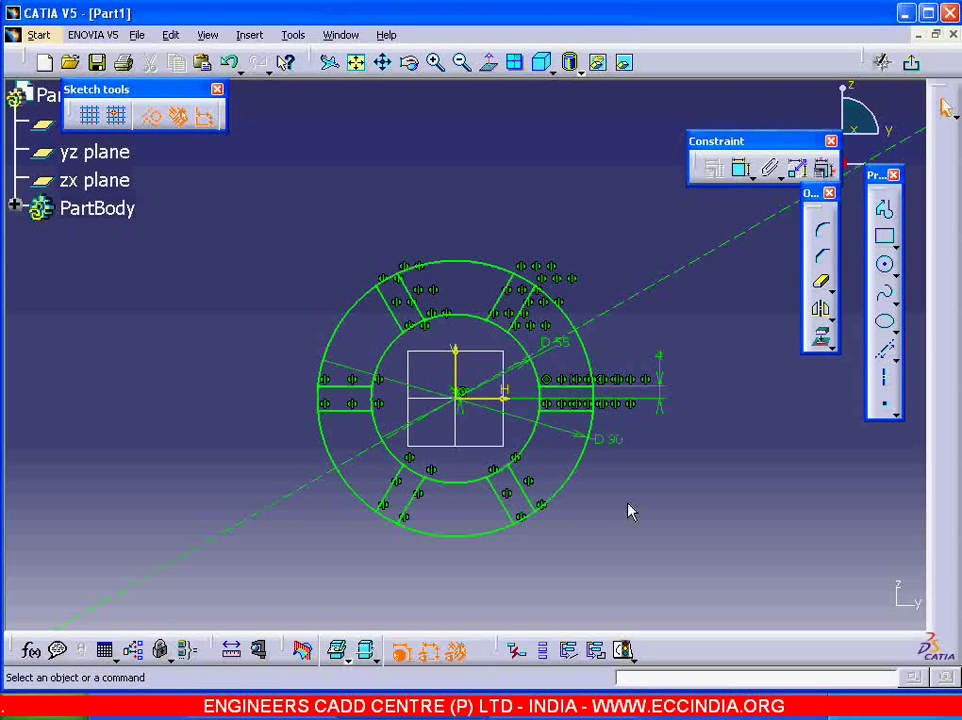
click(316, 712)
- Add an infinite construction line through the origin at 60°
click(889, 357)
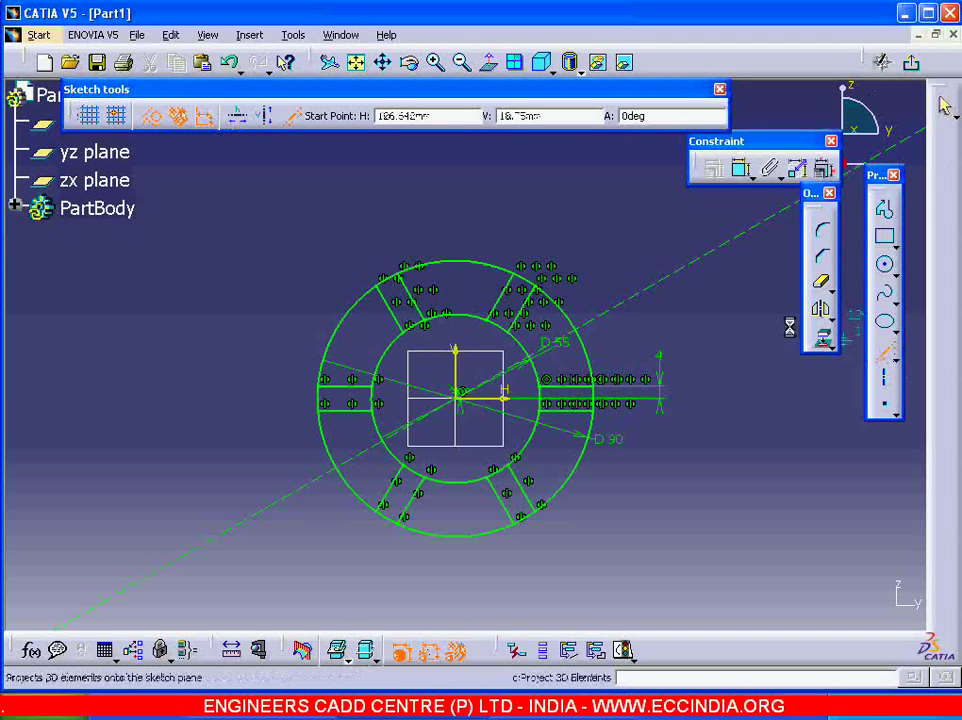
click(458, 395)
click(645, 116)
text(5)
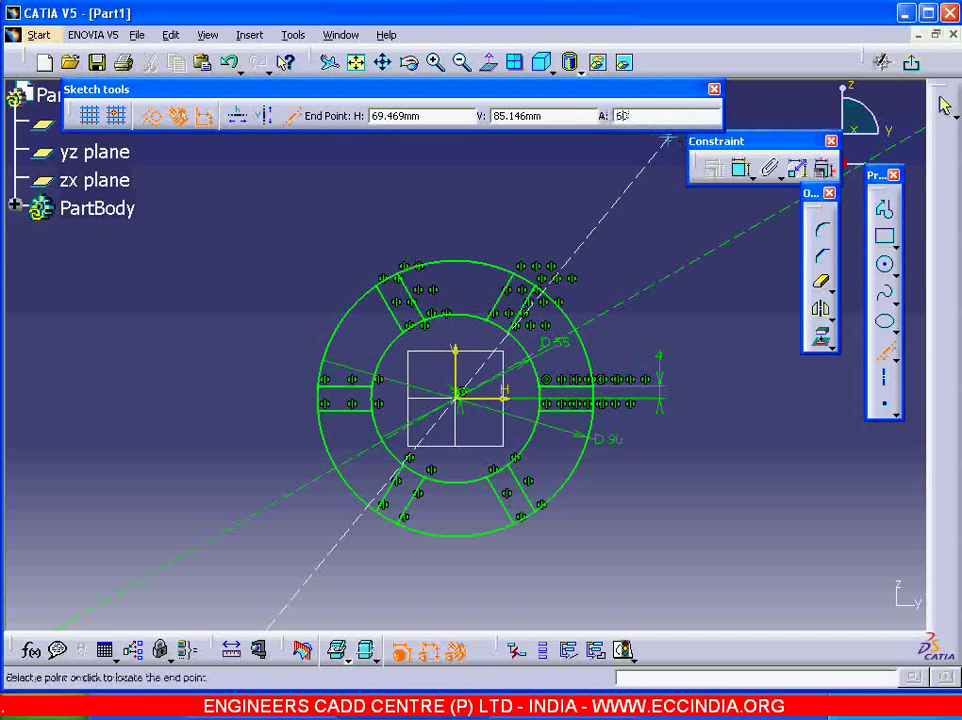
text(0)
key(Return)
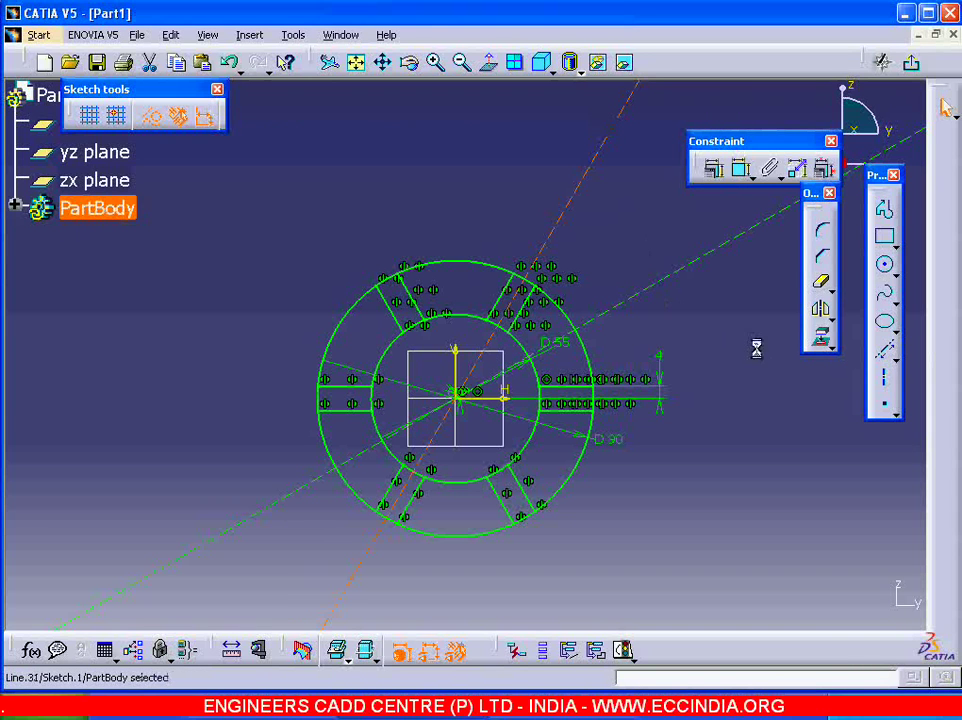
- Add another infinite construction line through the origin at 120°
click(884, 350)
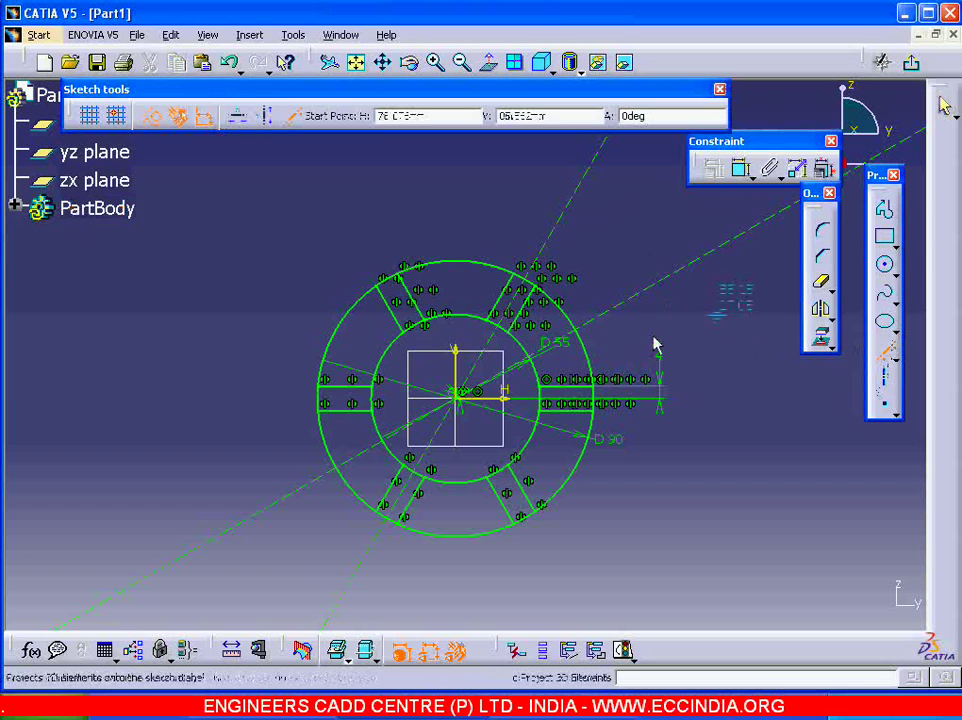
click(457, 392)
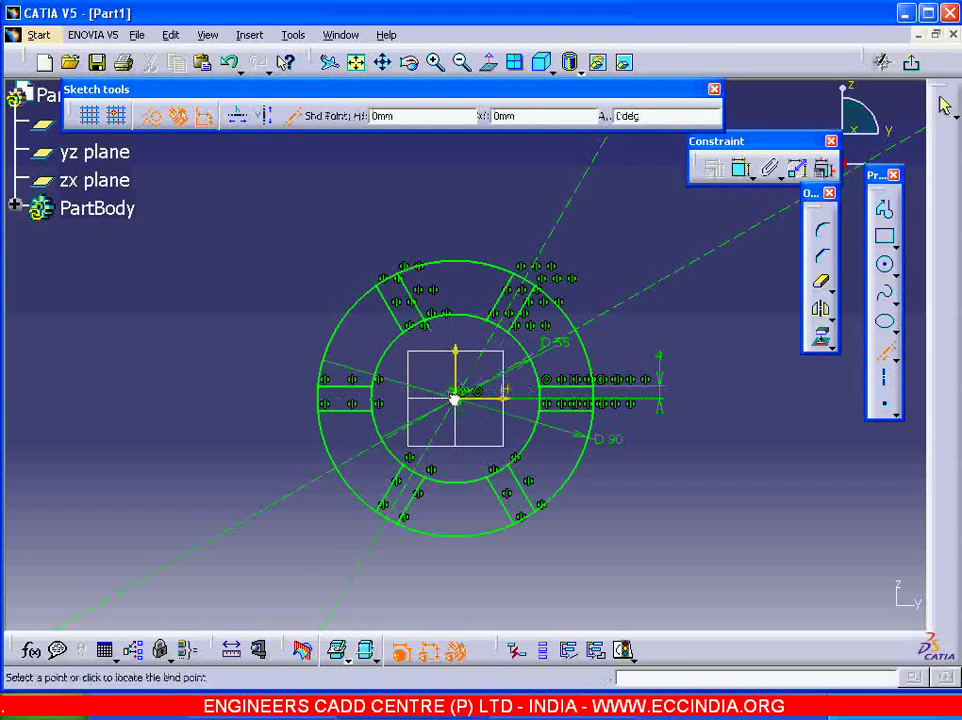
click(669, 116)
text(120)
key(Return)
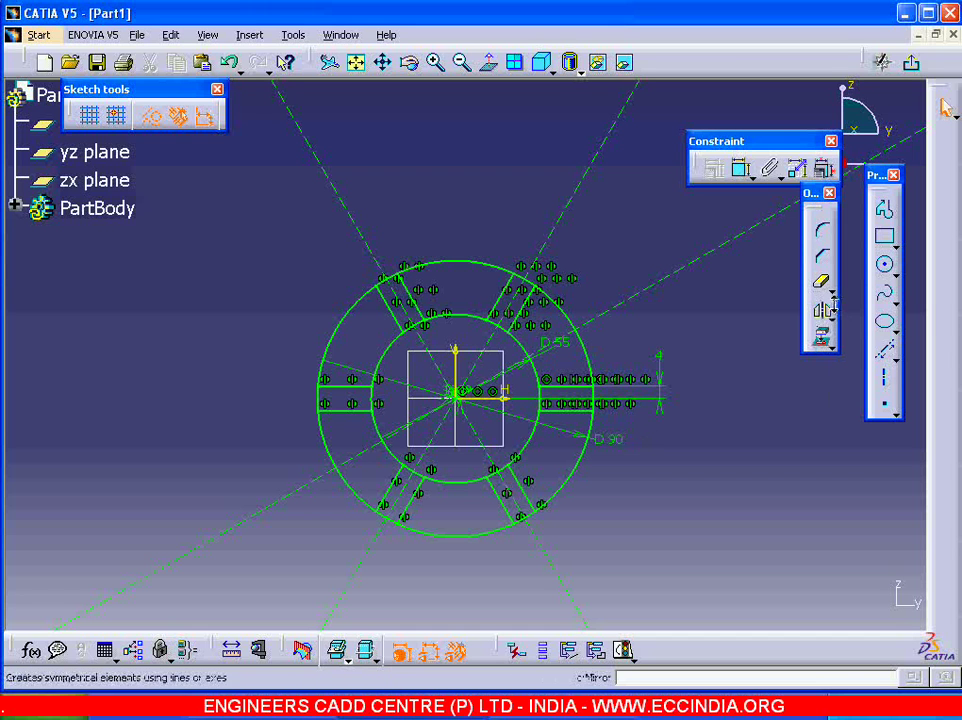
- Offset the 30° line by 60 mm and place its dimension left of the ring
click(833, 310)
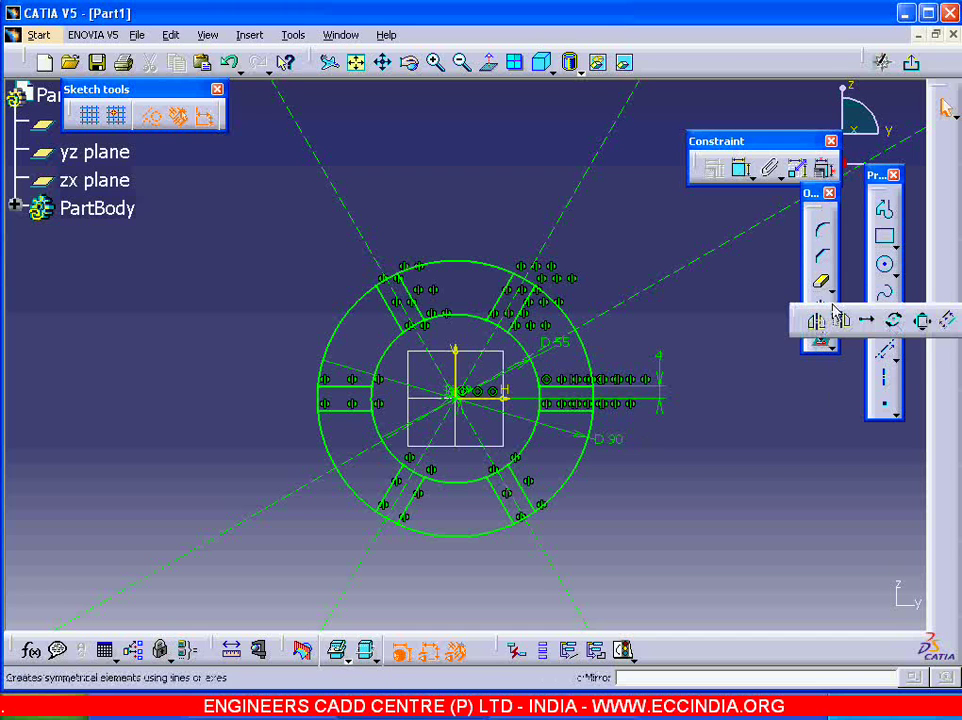
click(921, 320)
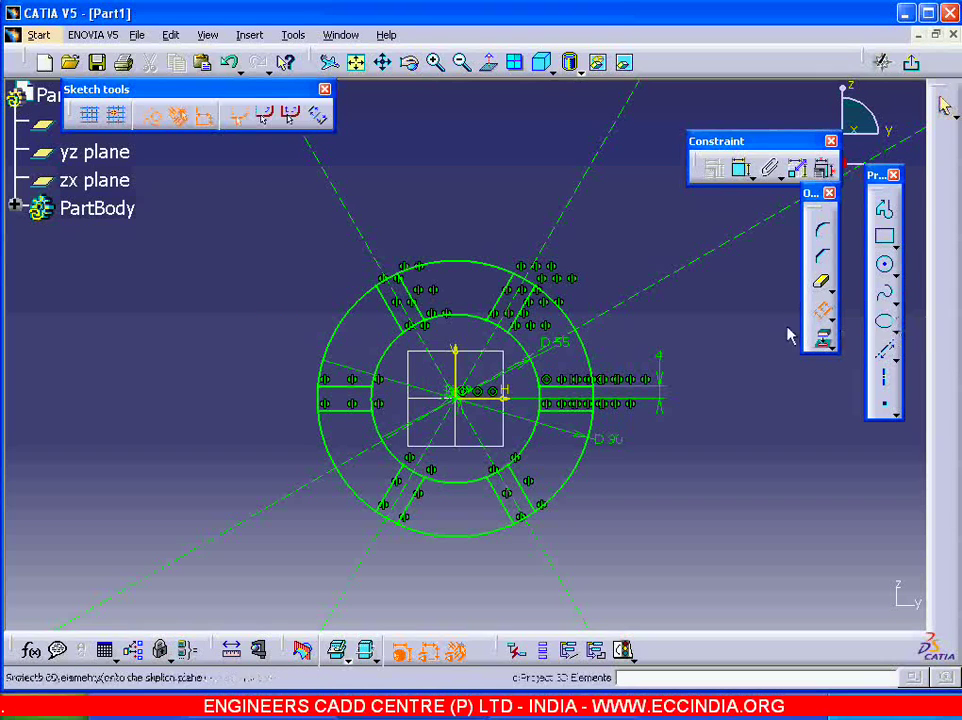
click(633, 305)
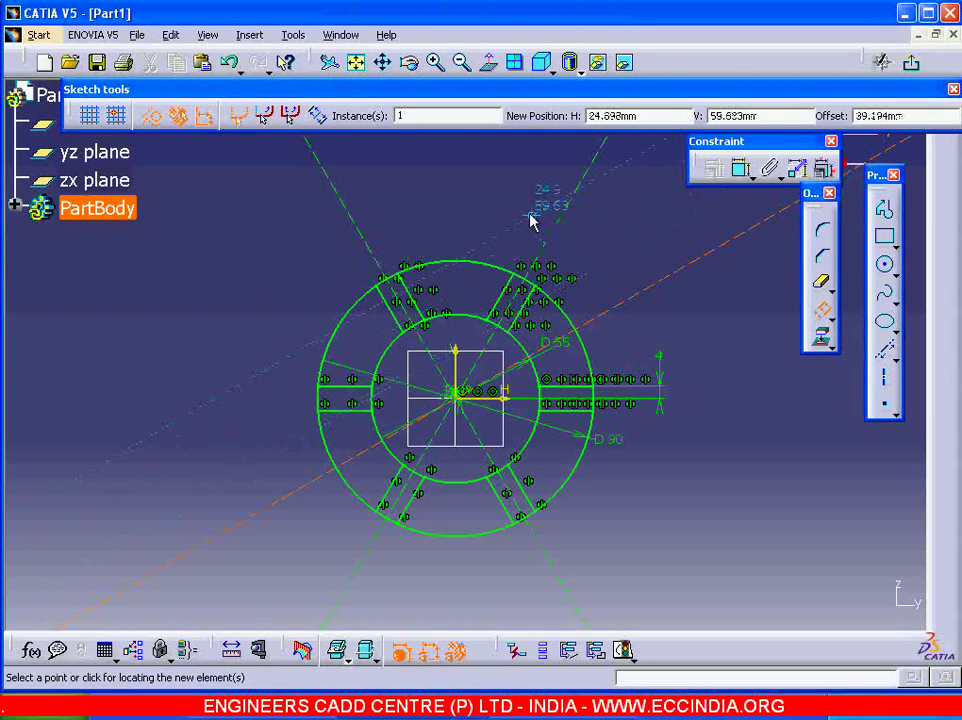
key(Tab)
key(Tab)
key(Tab)
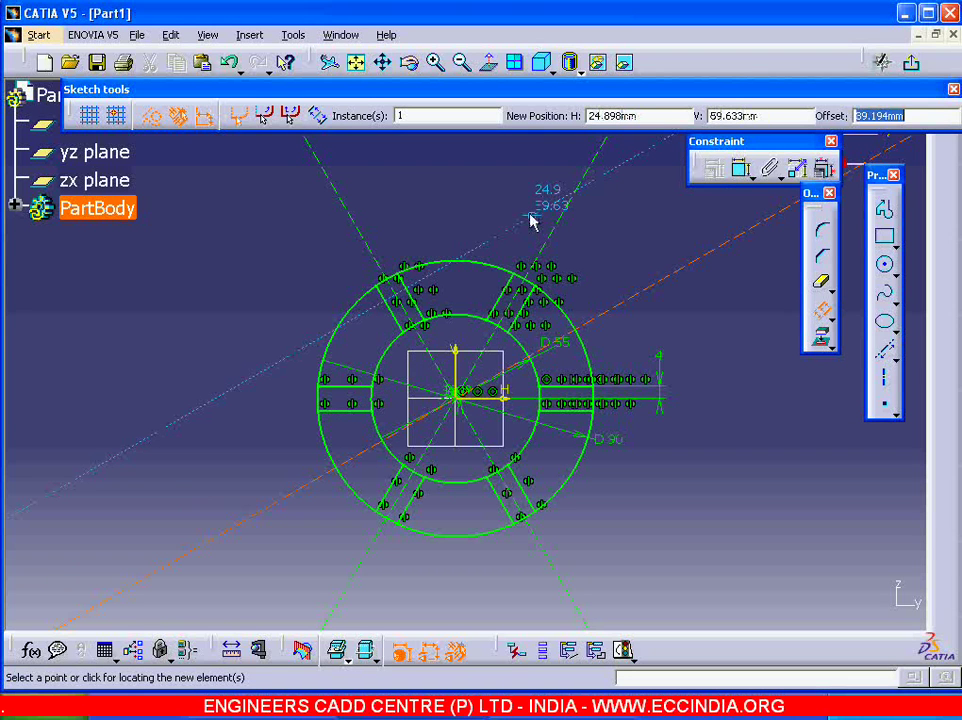
text(60)
key(Return)
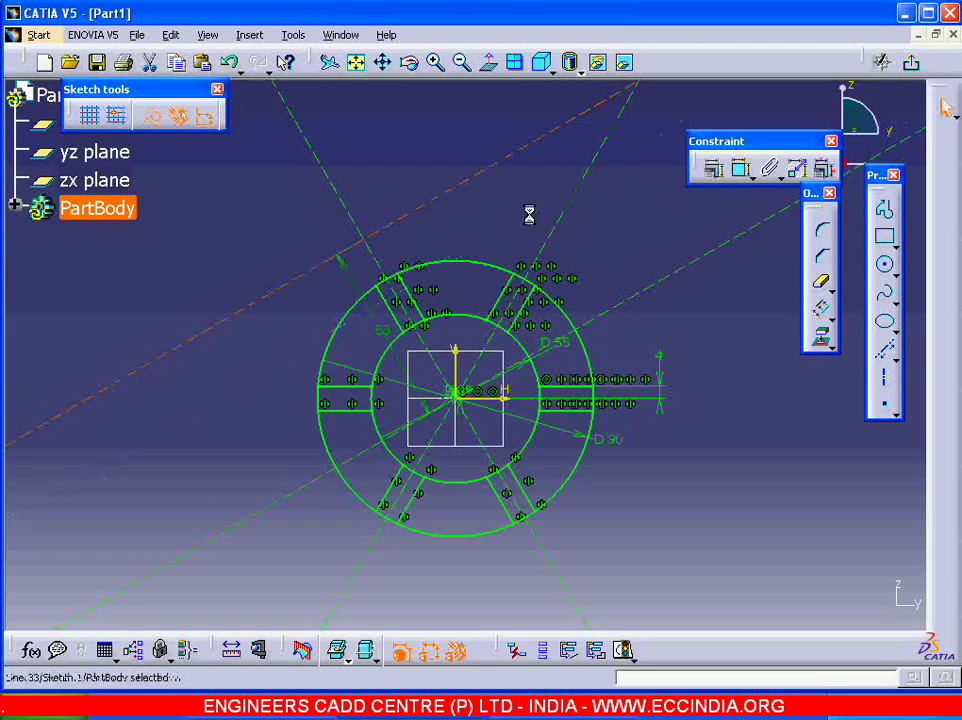
click(533, 228)
drag(335, 275, 210, 387)
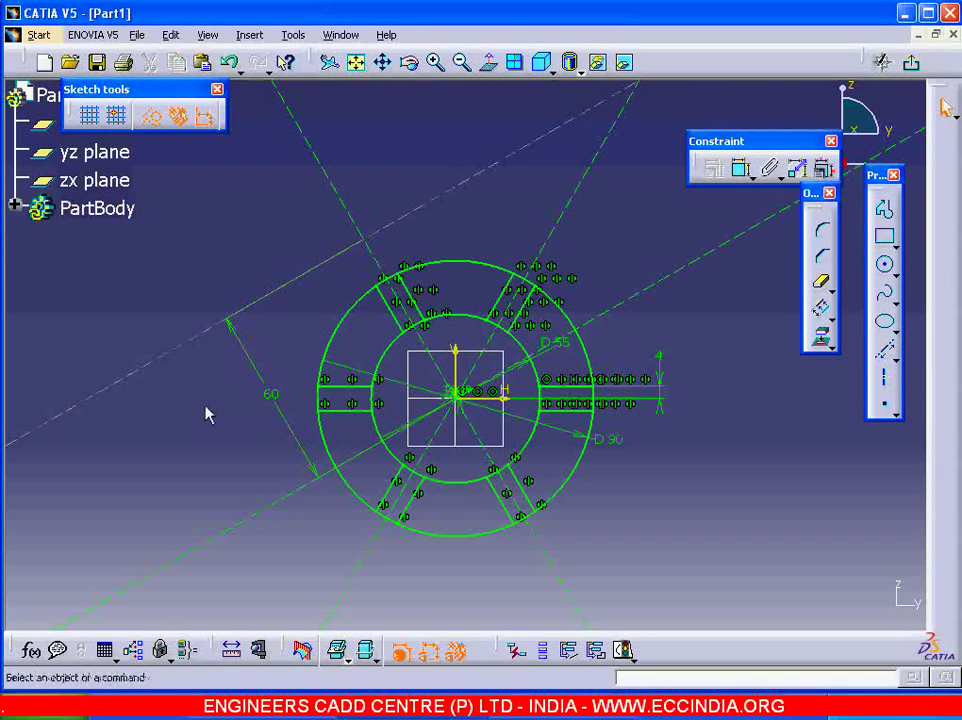
- Start an angle dimension between two lines, then cancel it
click(741, 171)
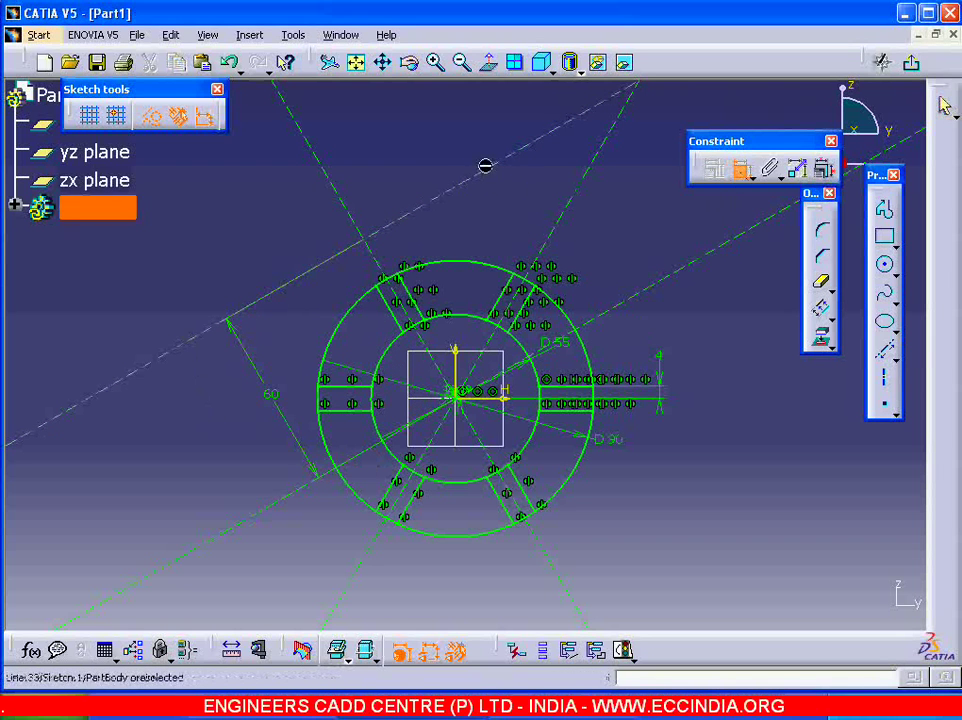
click(489, 174)
click(657, 292)
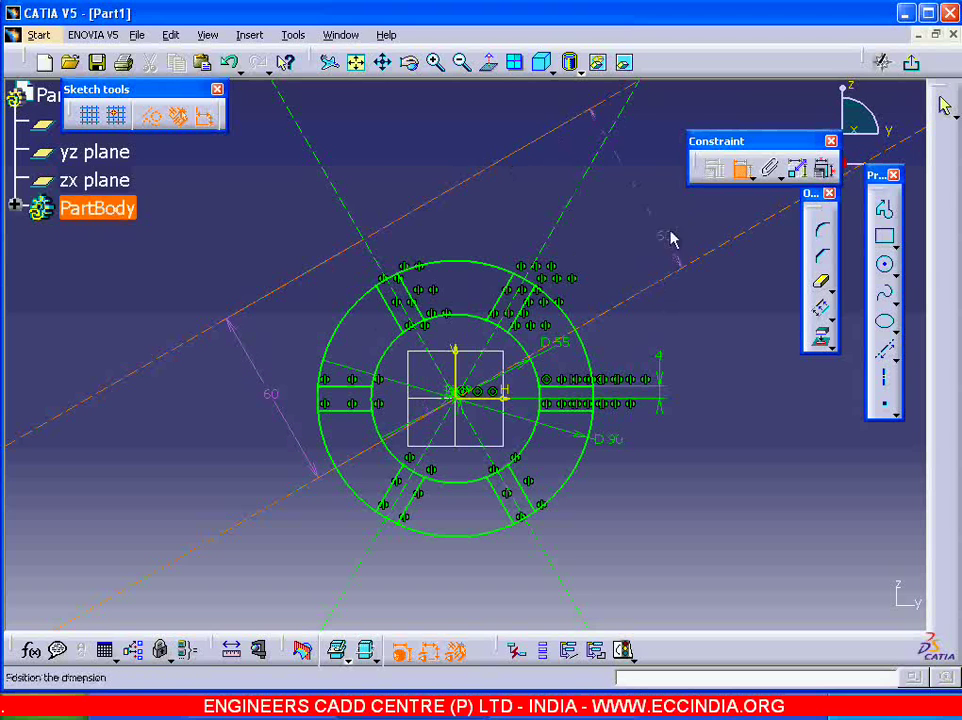
click(741, 171)
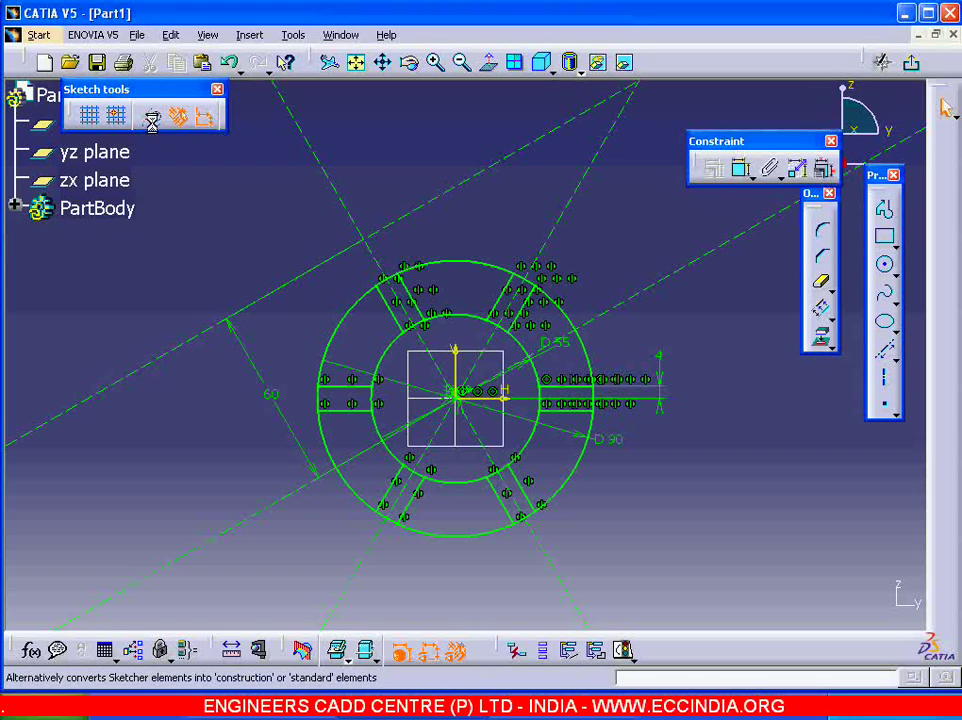
key(alt+Tab)
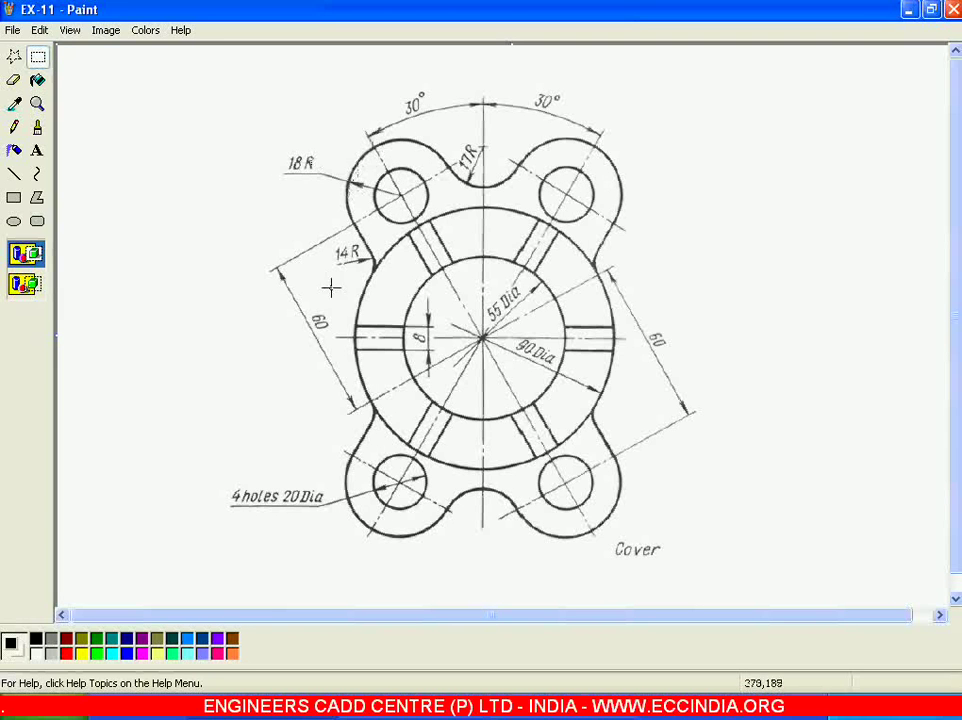
click(370, 716)
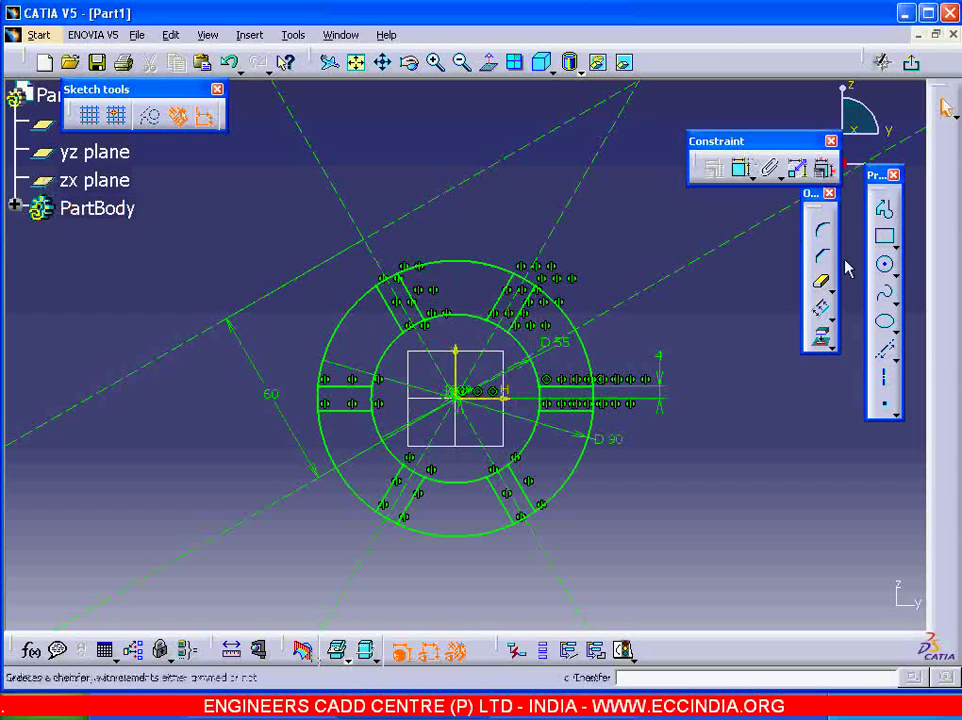
- Draw an R10 hole circle at the upper-left lug point
click(884, 265)
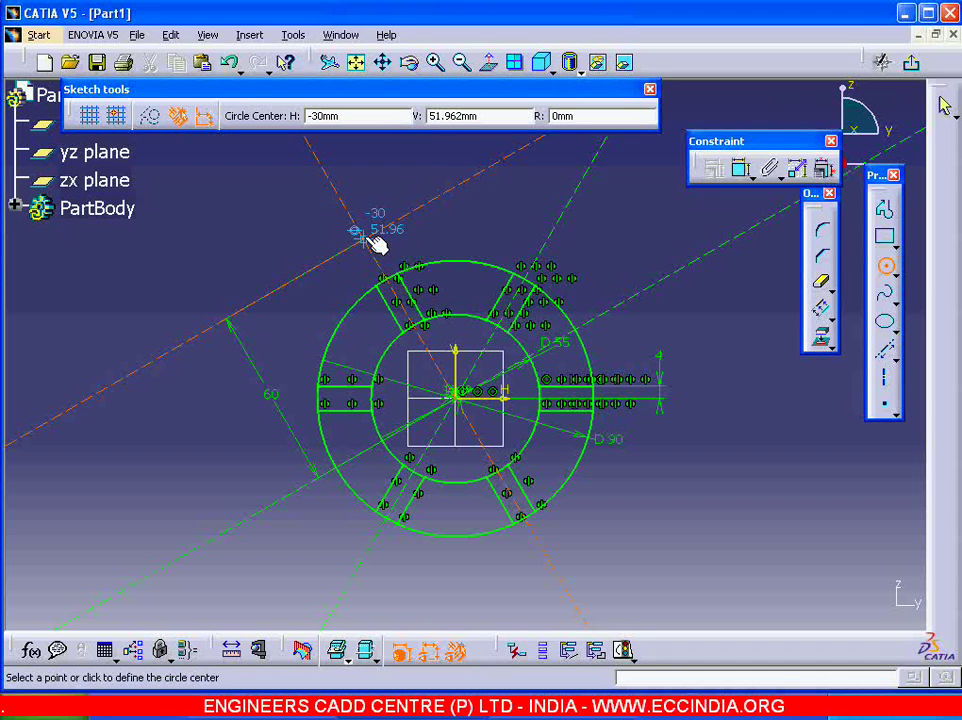
click(377, 242)
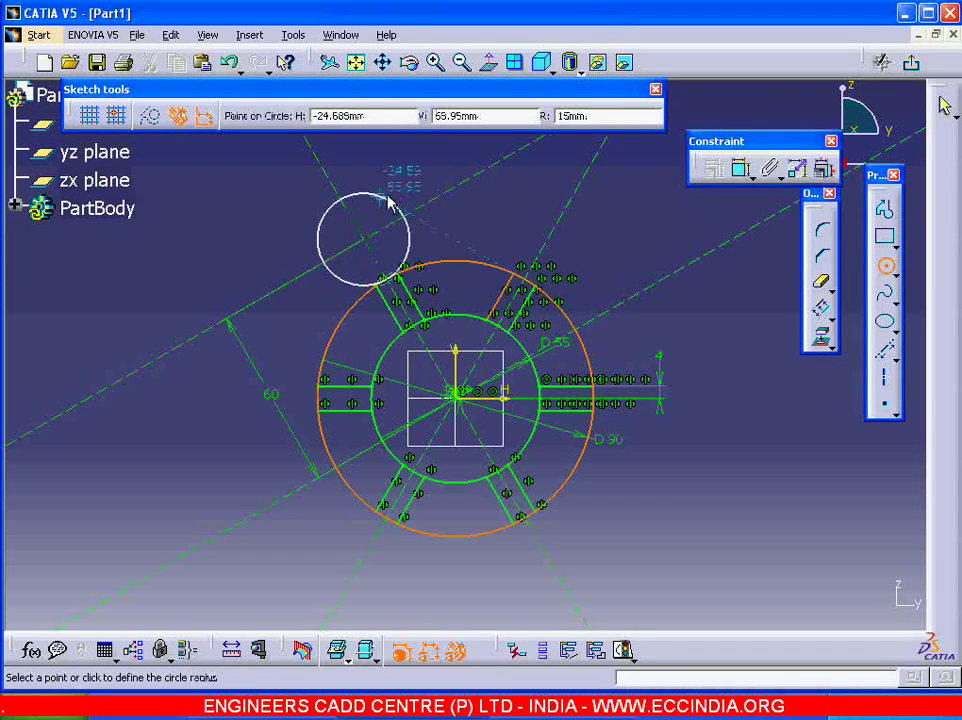
key(Tab)
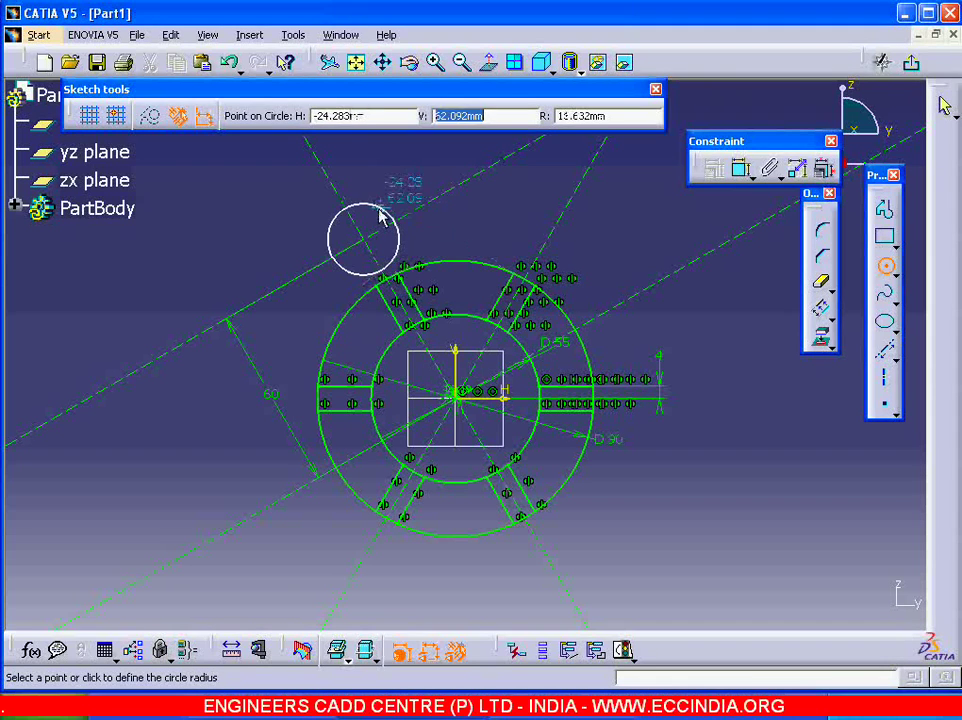
key(Tab)
key(Tab)
text(10)
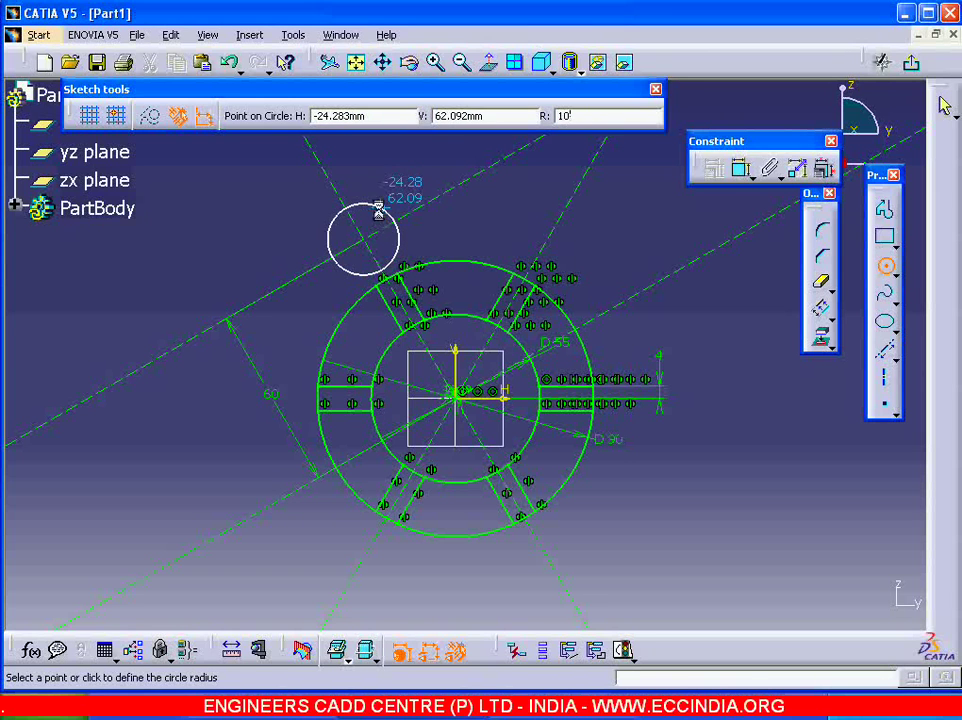
key(Return)
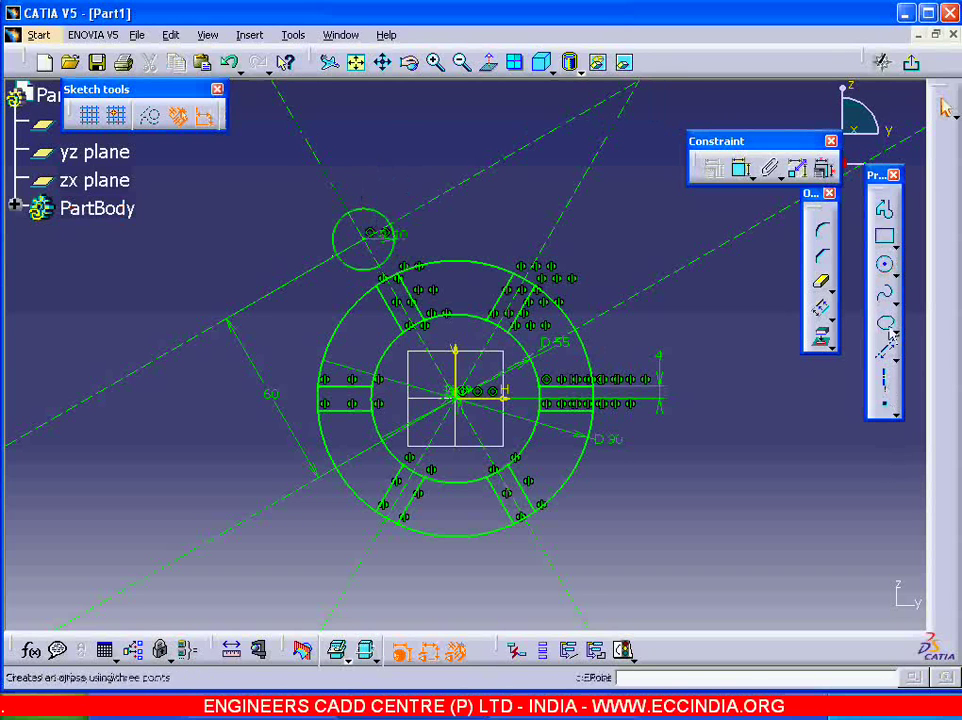
- Draw a concentric R18 circle around the hole
click(884, 264)
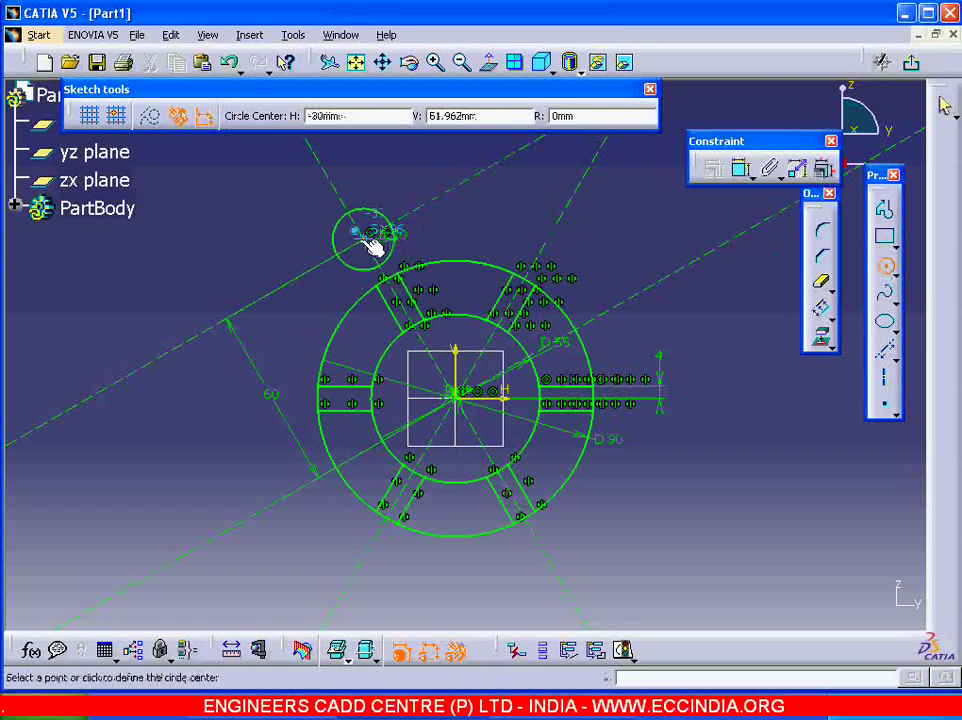
click(368, 238)
key(Tab)
key(Tab)
text(18)
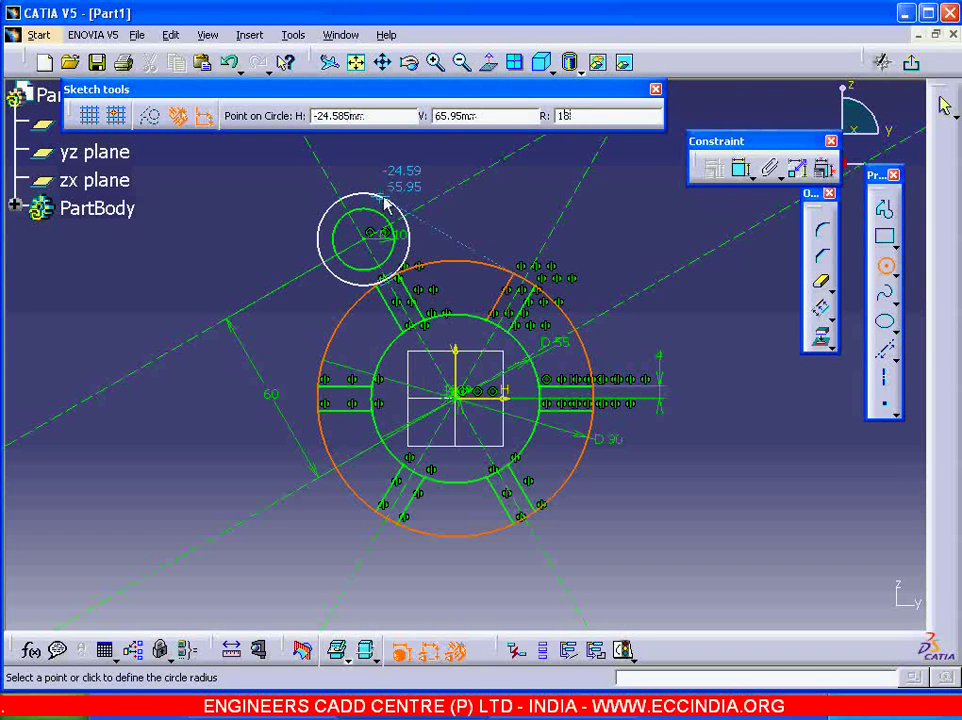
key(Return)
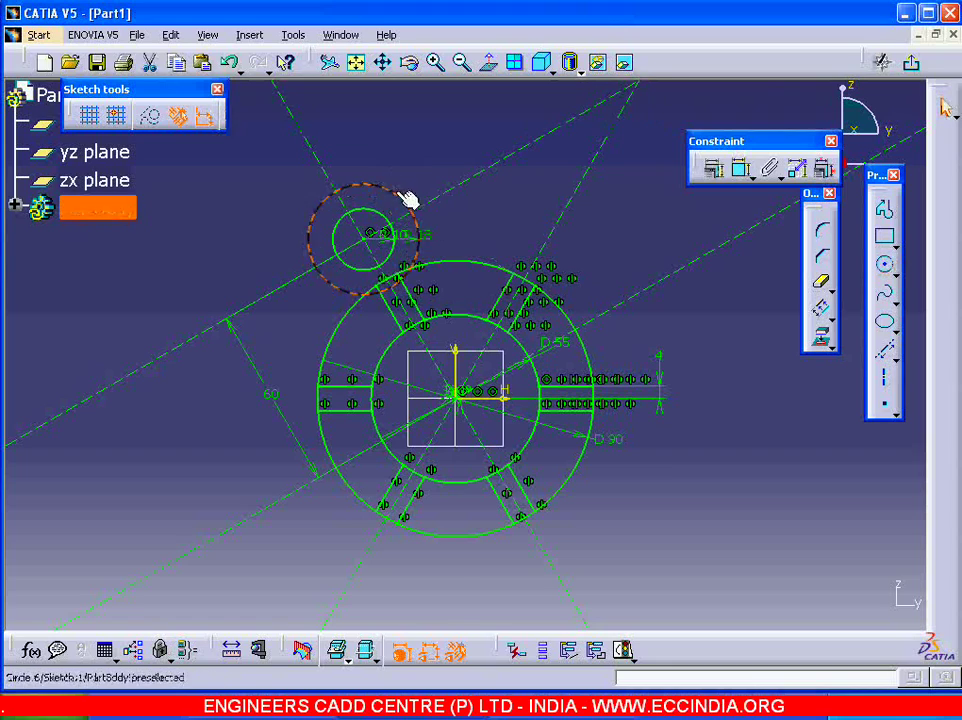
mouse_move(505, 233)
middle_down()
mouse_move(545, 318)
mouse_move(512, 310)
middle_up()
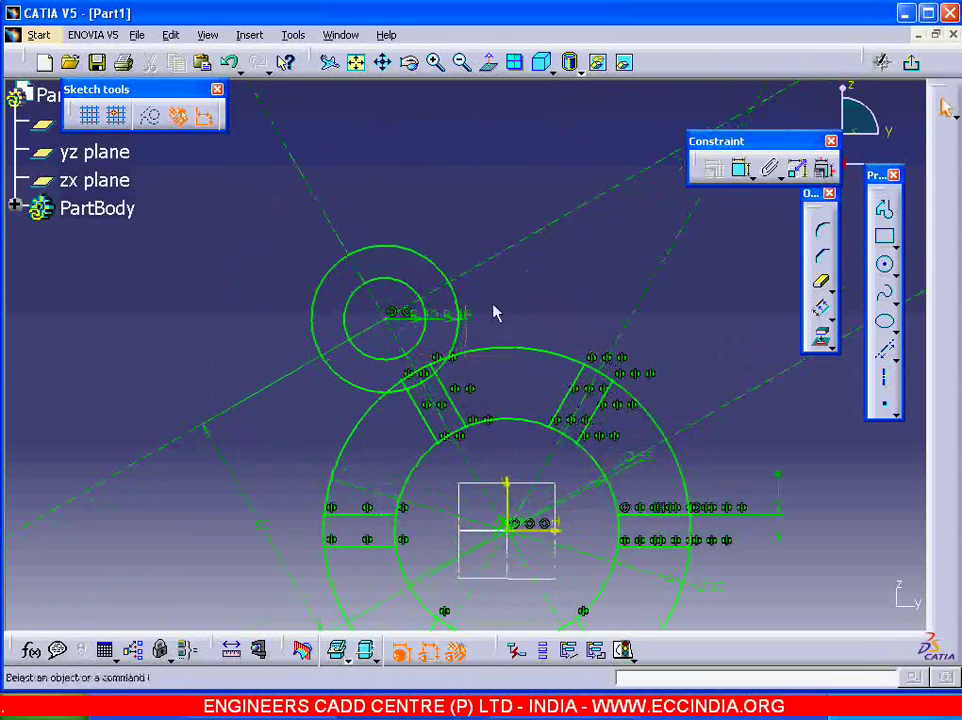
- Trim the R18 circle's right and lower-left arcs and delete the leftover arc
mouse_move(490, 350)
middle_down()
mouse_move(498, 297)
mouse_move(478, 300)
middle_up()
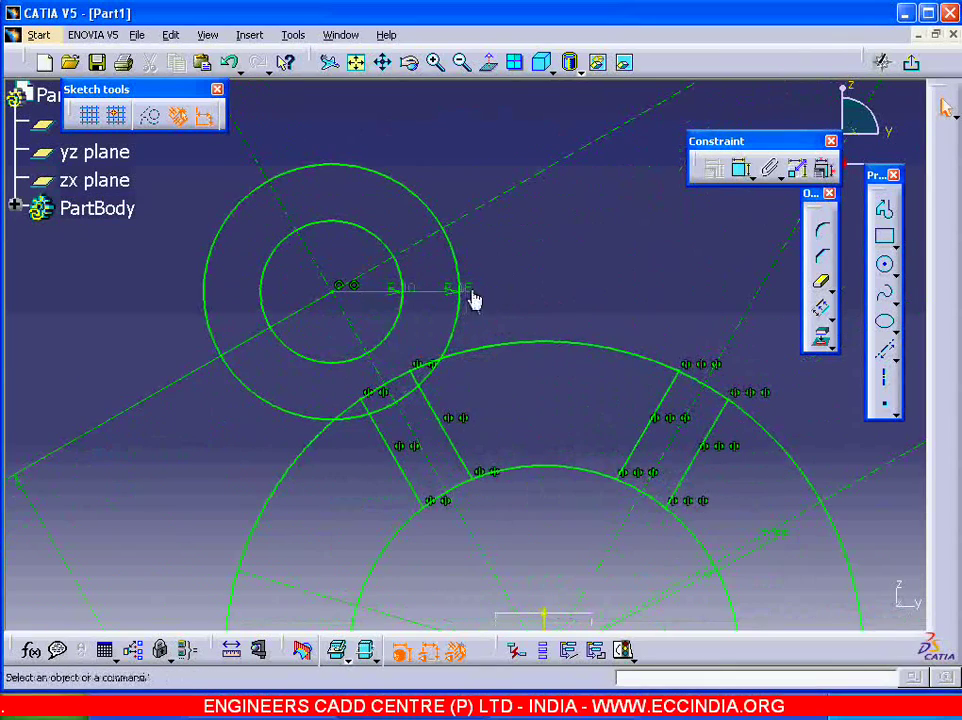
drag(474, 300, 500, 293)
click(822, 284)
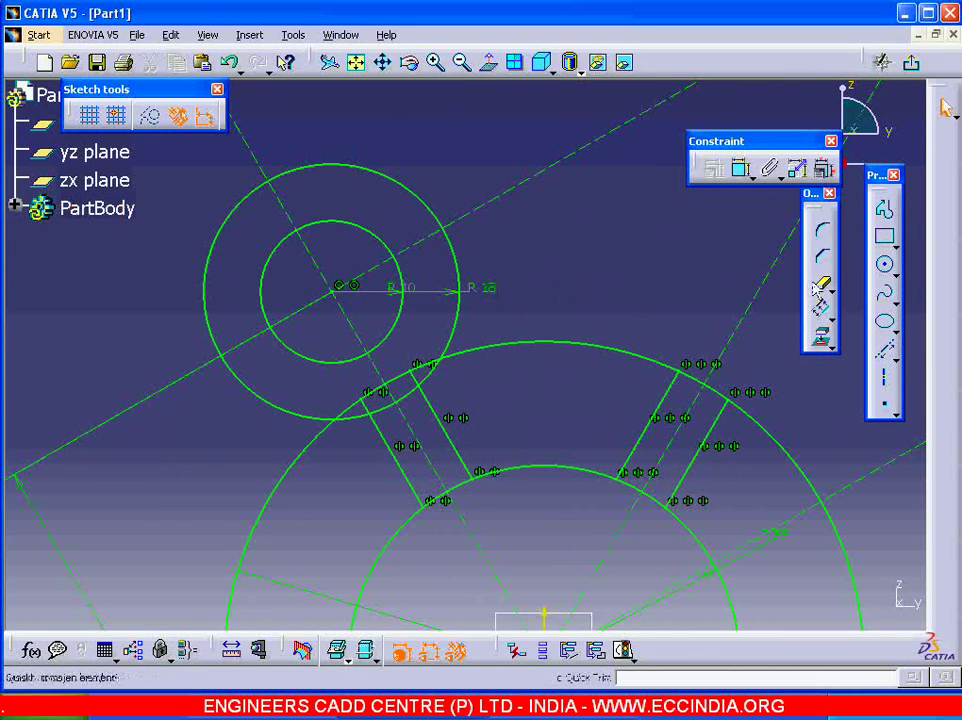
click(459, 252)
click(822, 284)
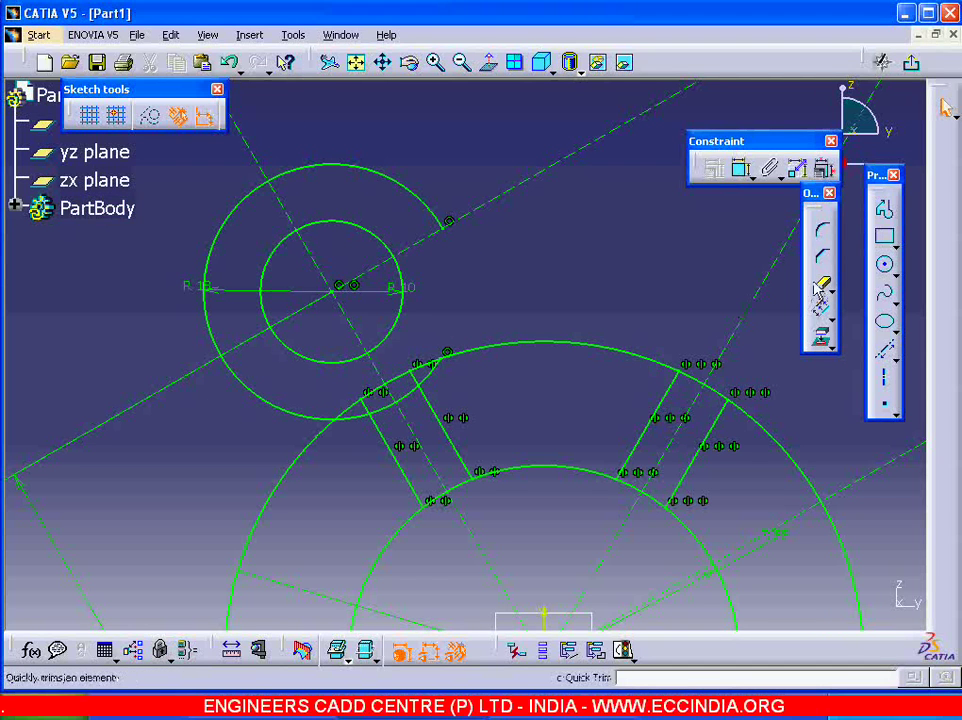
click(241, 385)
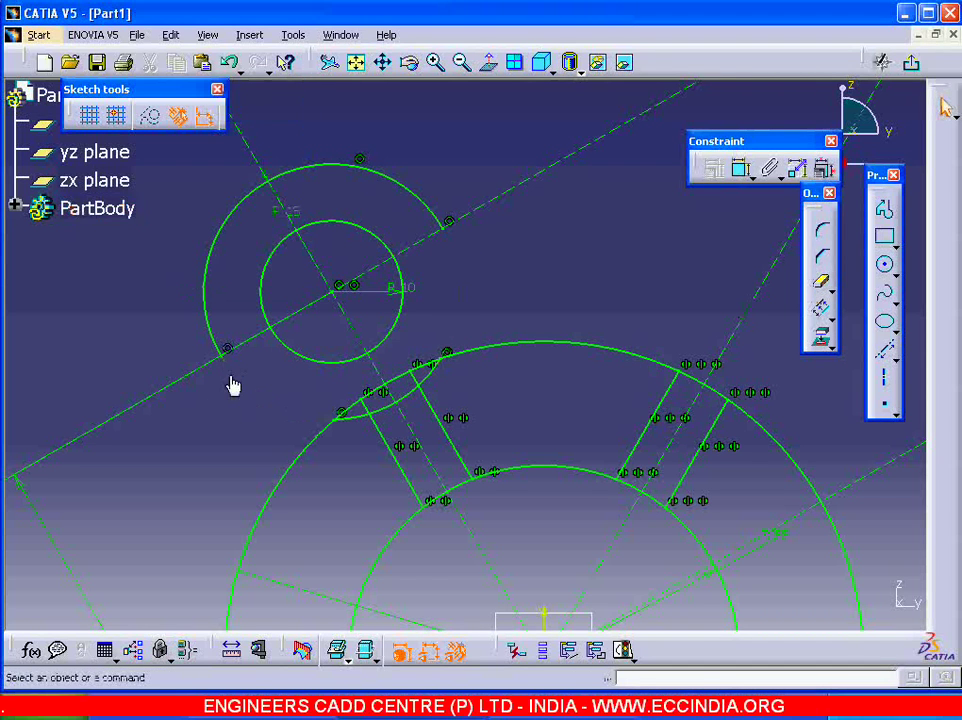
click(397, 402)
key(Delete)
mouse_move(516, 416)
middle_down()
mouse_move(485, 326)
mouse_move(509, 425)
mouse_move(434, 393)
middle_up()
key(alt+Tab)
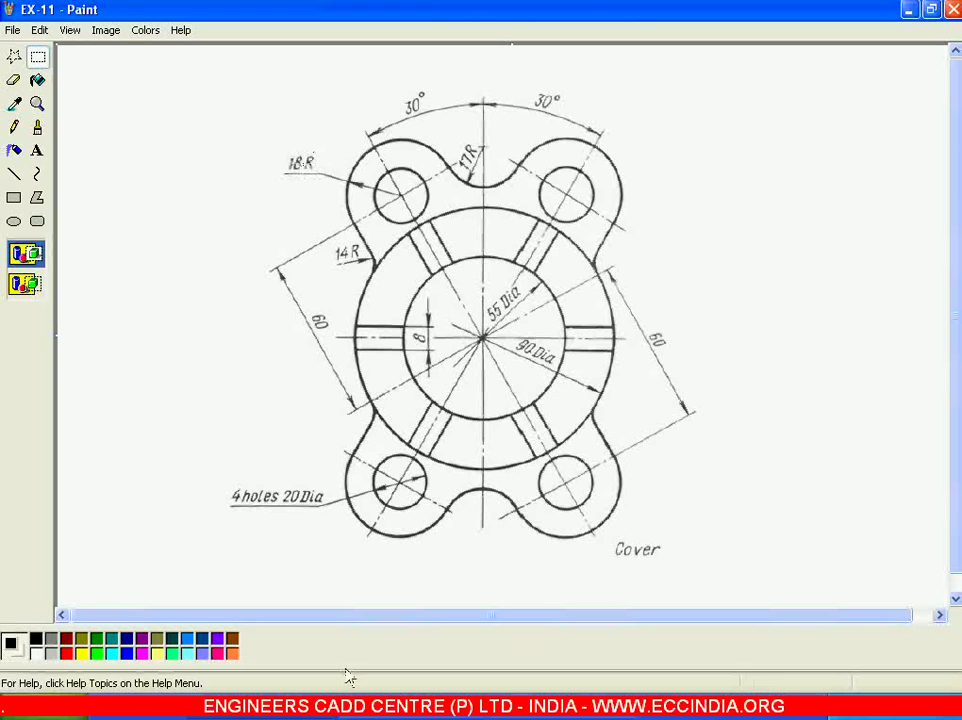
- Offset the lug's 120° centre line by 18 mm to run along the R18 arc
click(379, 716)
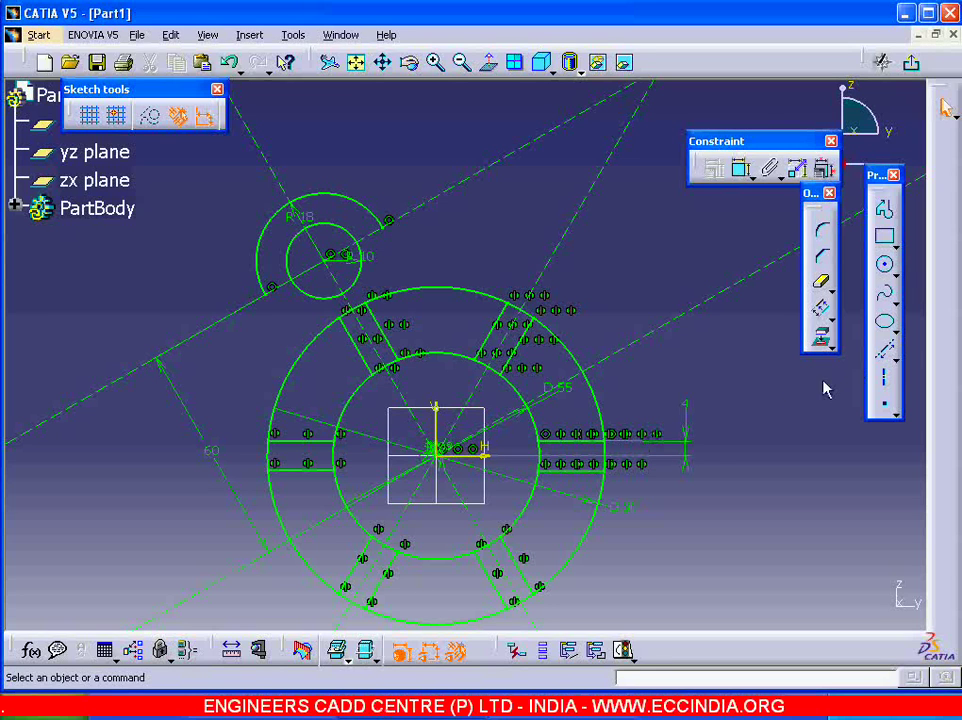
click(823, 311)
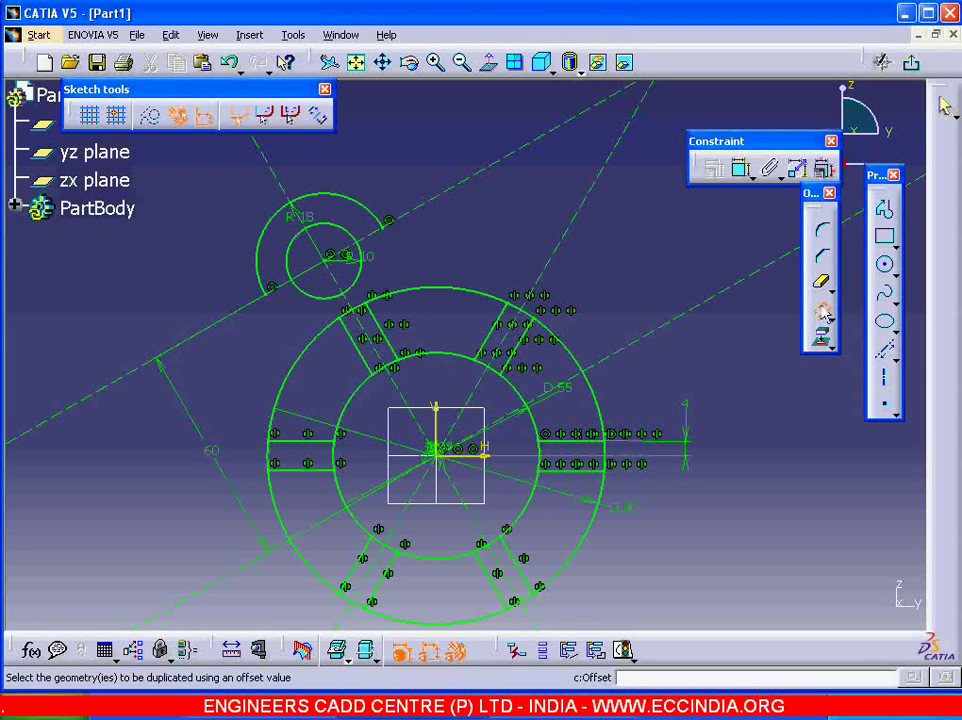
click(281, 173)
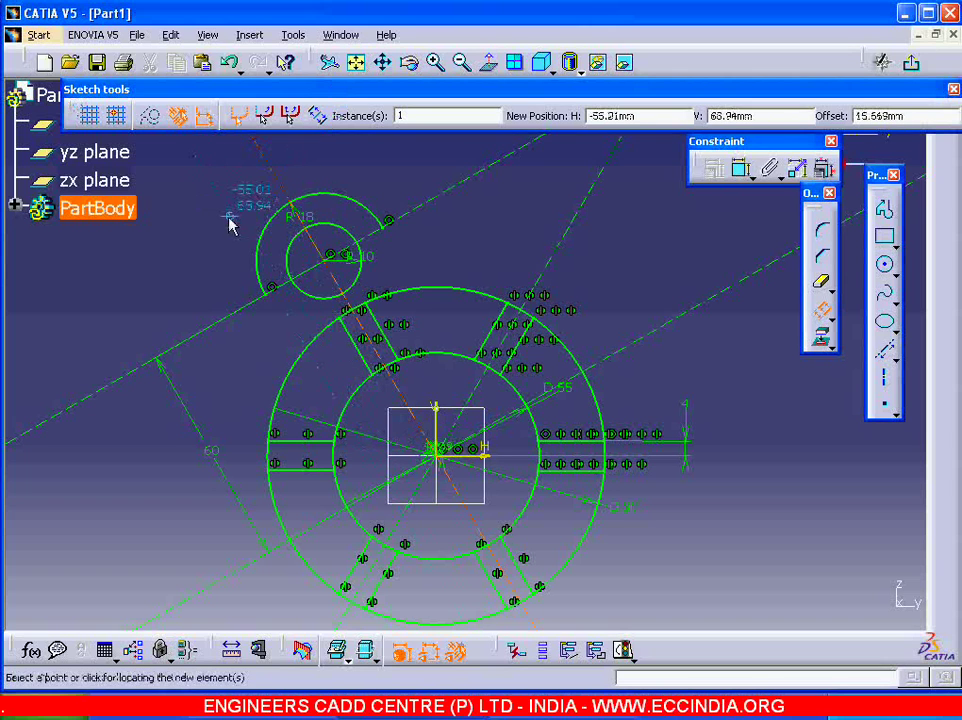
key(Tab)
key(Tab)
key(Tab)
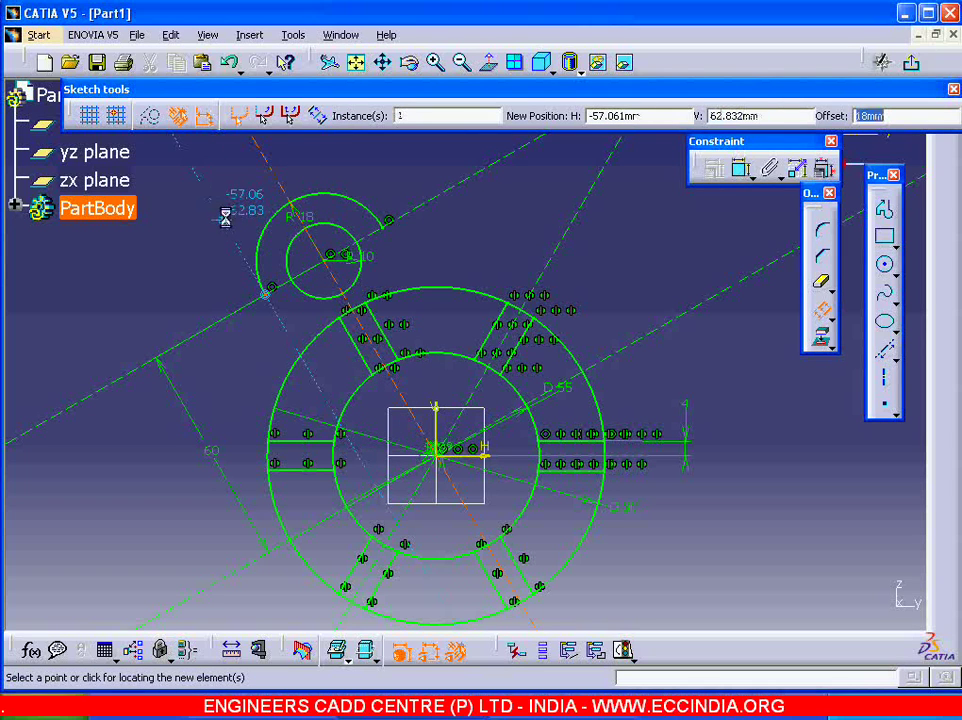
text(18)
key(Return)
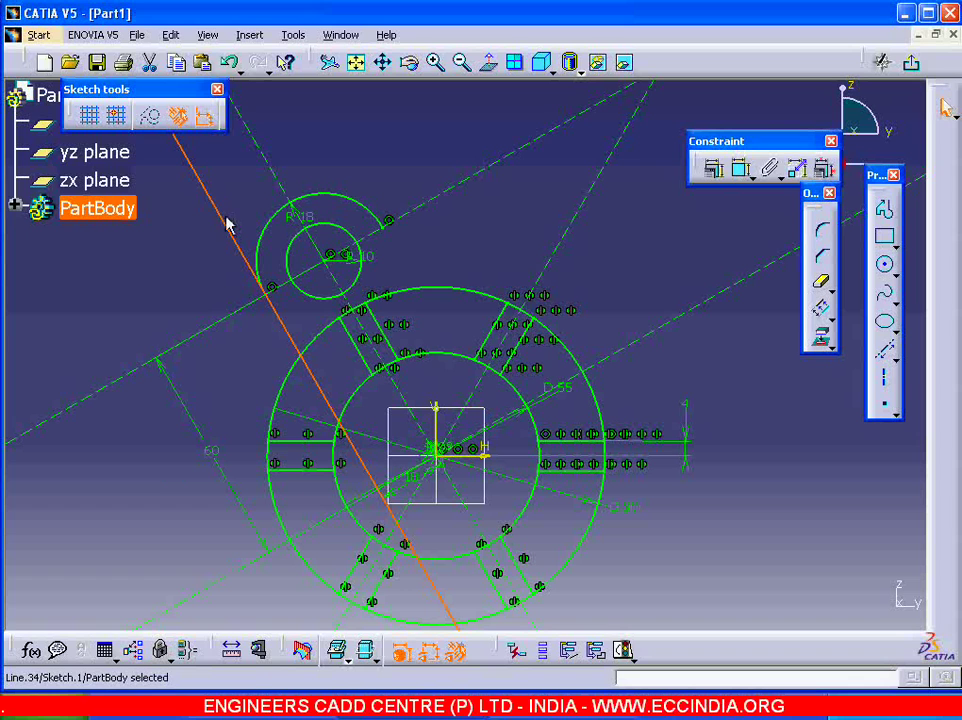
click(440, 243)
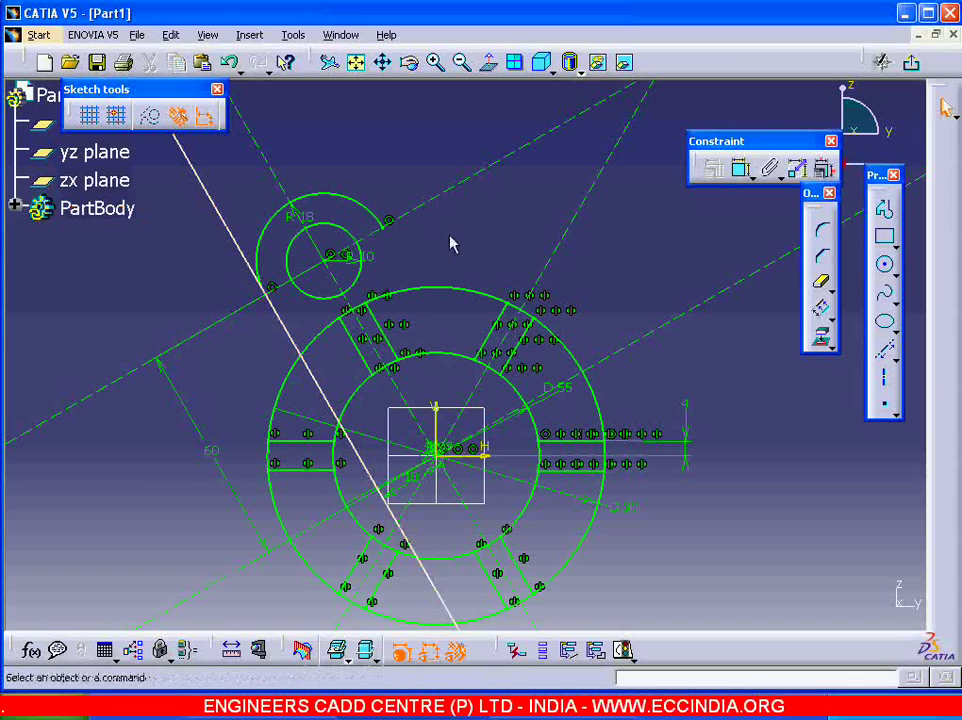
- Quick-trim the offset line's outer pieces, leaving only the short edge from the R18 arc to the ring
click(823, 286)
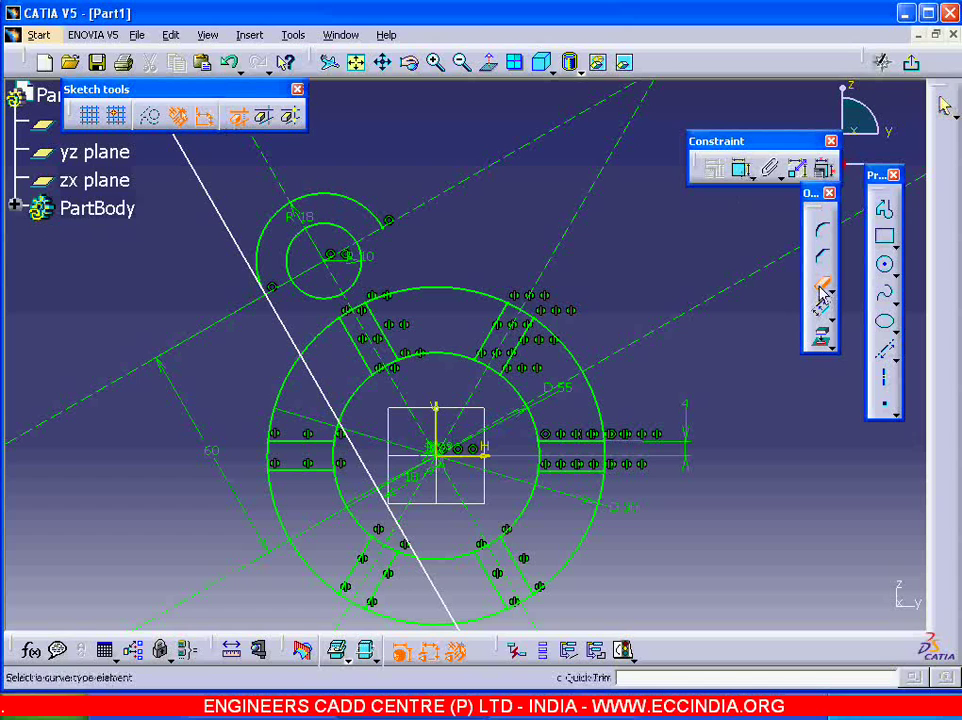
click(322, 387)
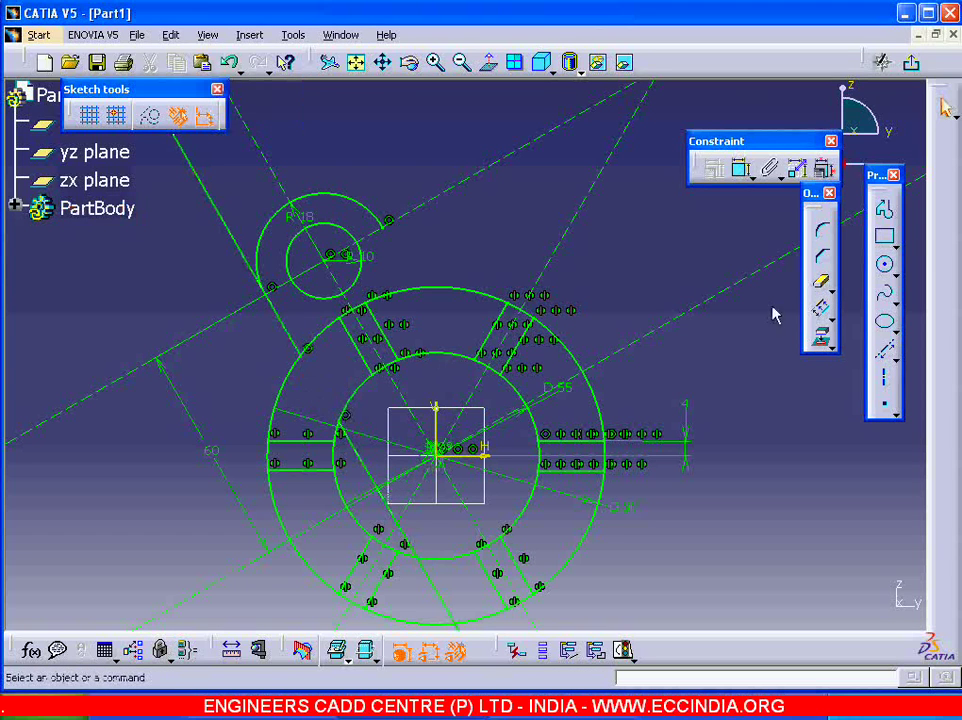
click(823, 286)
click(213, 200)
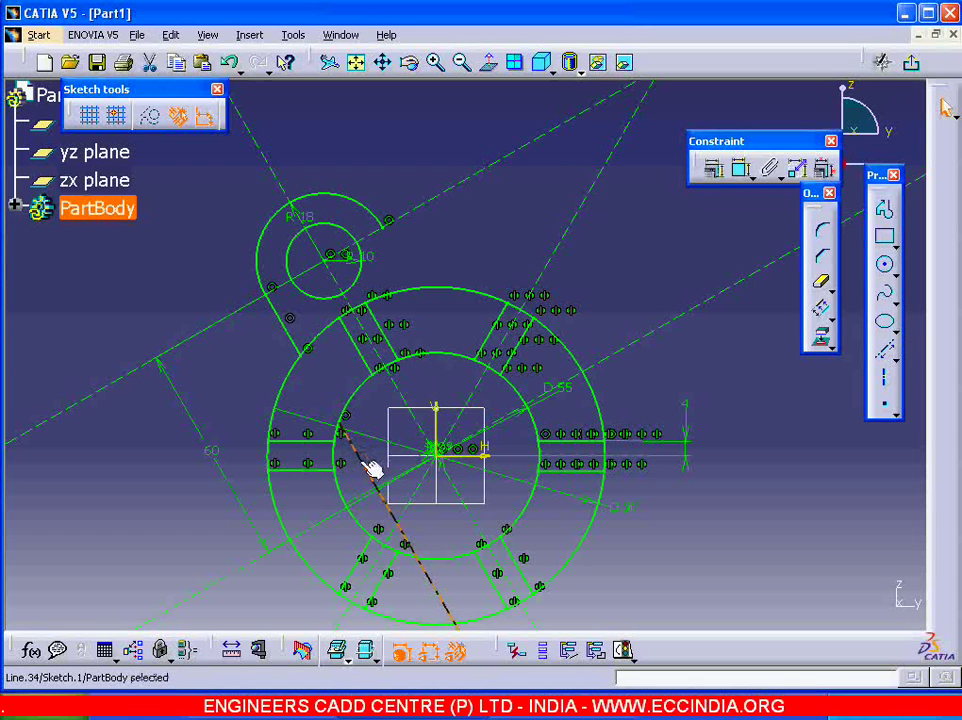
click(369, 464)
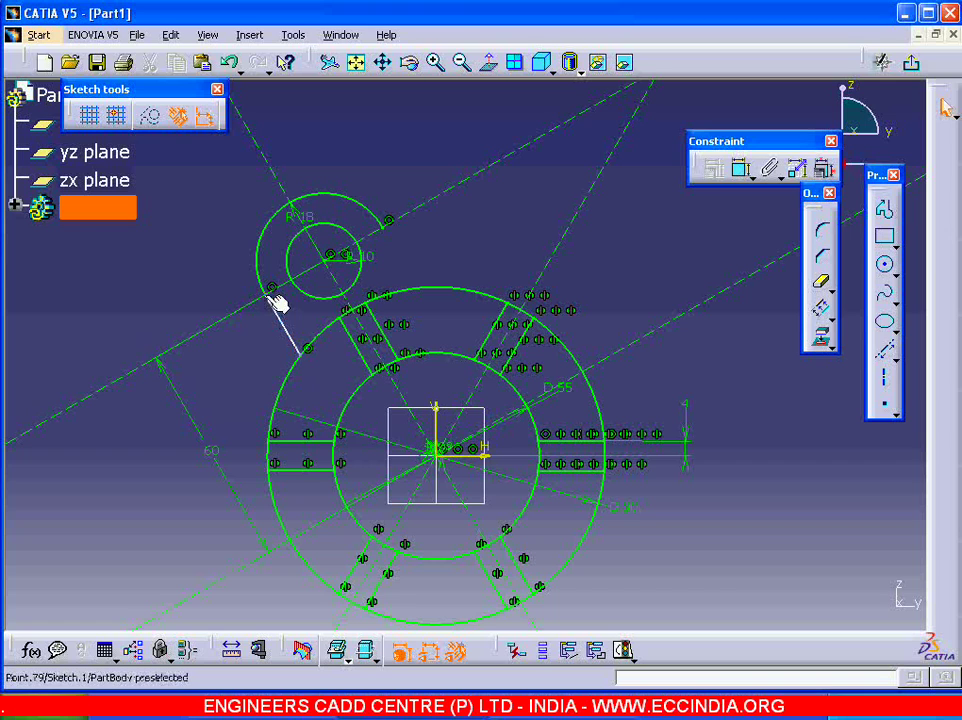
click(280, 342)
mouse_move(288, 333)
middle_down()
mouse_move(408, 263)
mouse_move(347, 331)
middle_up()
- Make the connecting segment's end point coincident with the adjacent line
click(741, 166)
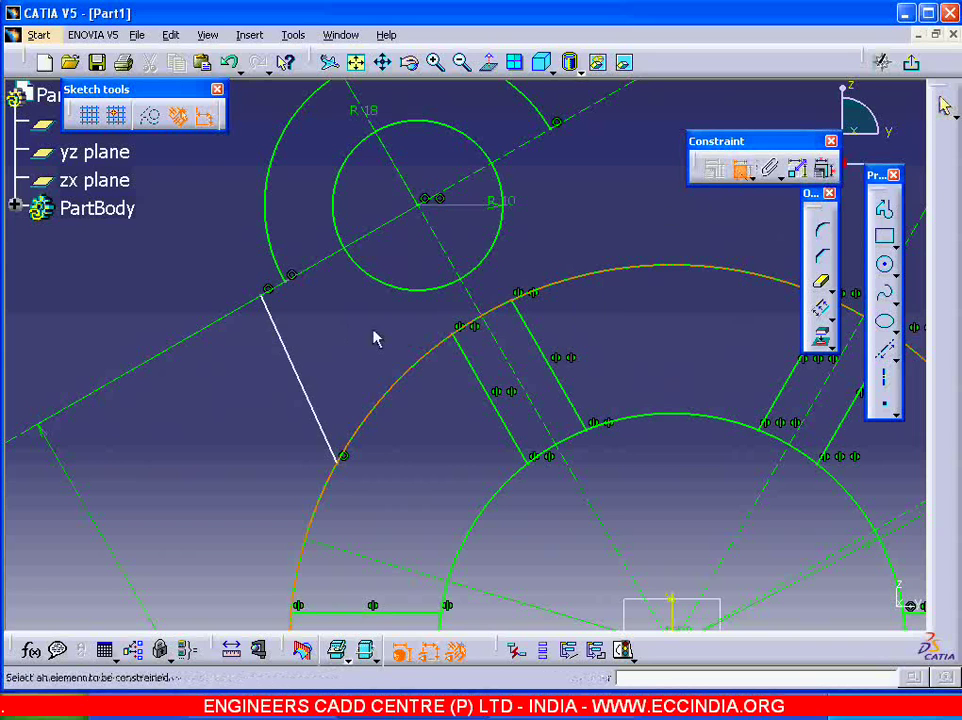
click(262, 294)
click(305, 295)
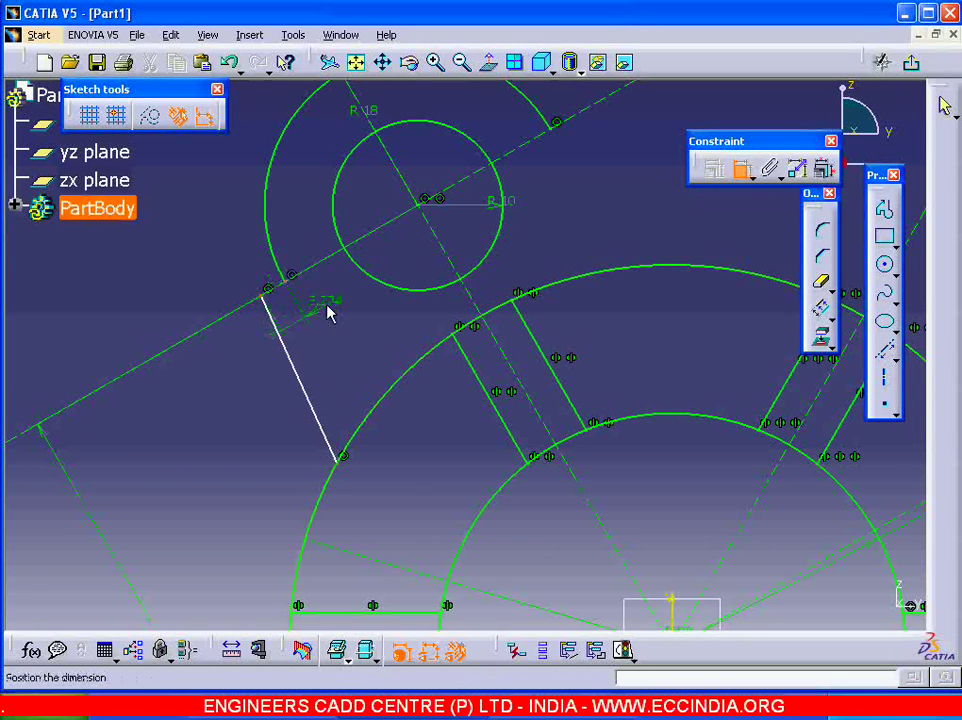
right_click(334, 306)
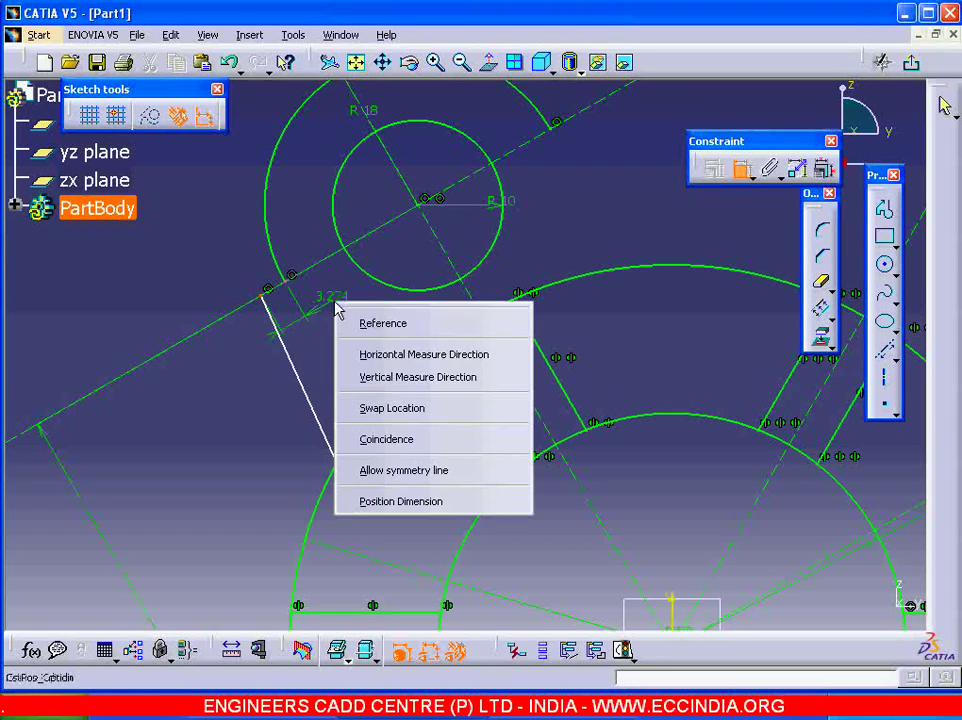
click(400, 439)
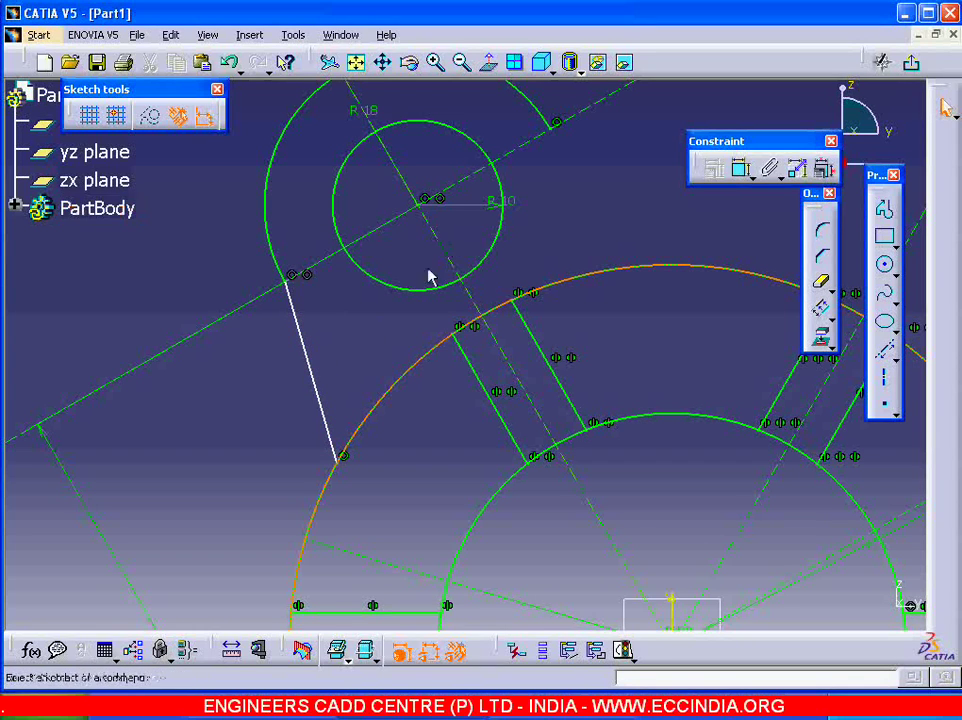
- Constrain the short connecting line parallel to the lug's centre line, then compare with the Paint reference
click(310, 339)
ctrl+click(444, 238)
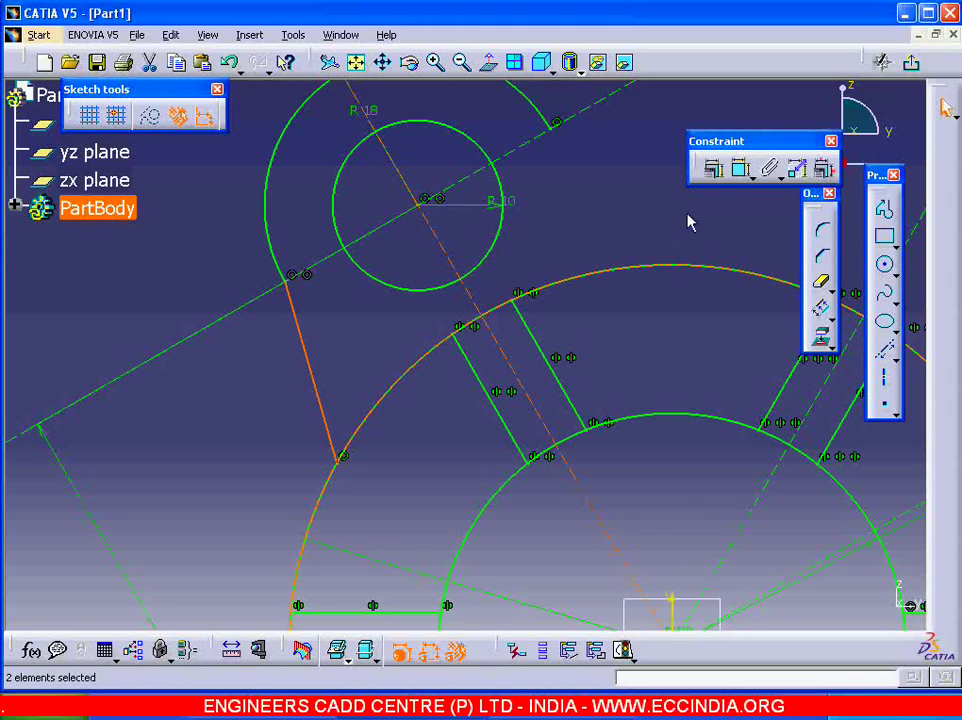
click(715, 172)
click(832, 495)
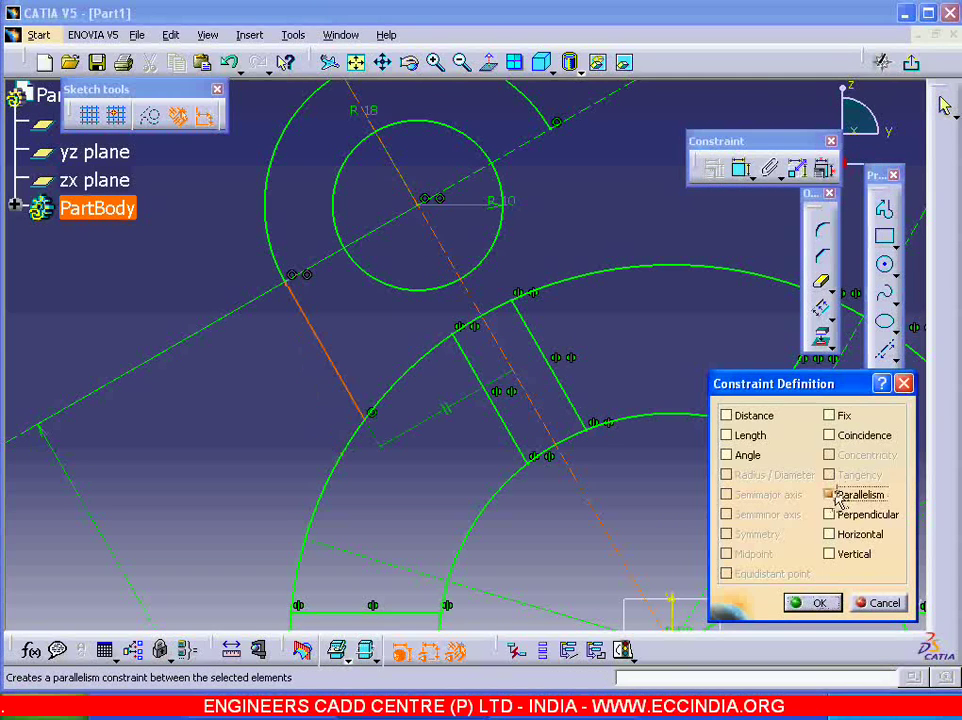
click(812, 602)
mouse_move(777, 537)
middle_down()
mouse_move(616, 359)
mouse_move(587, 304)
mouse_move(623, 417)
mouse_move(532, 354)
mouse_move(505, 352)
middle_up()
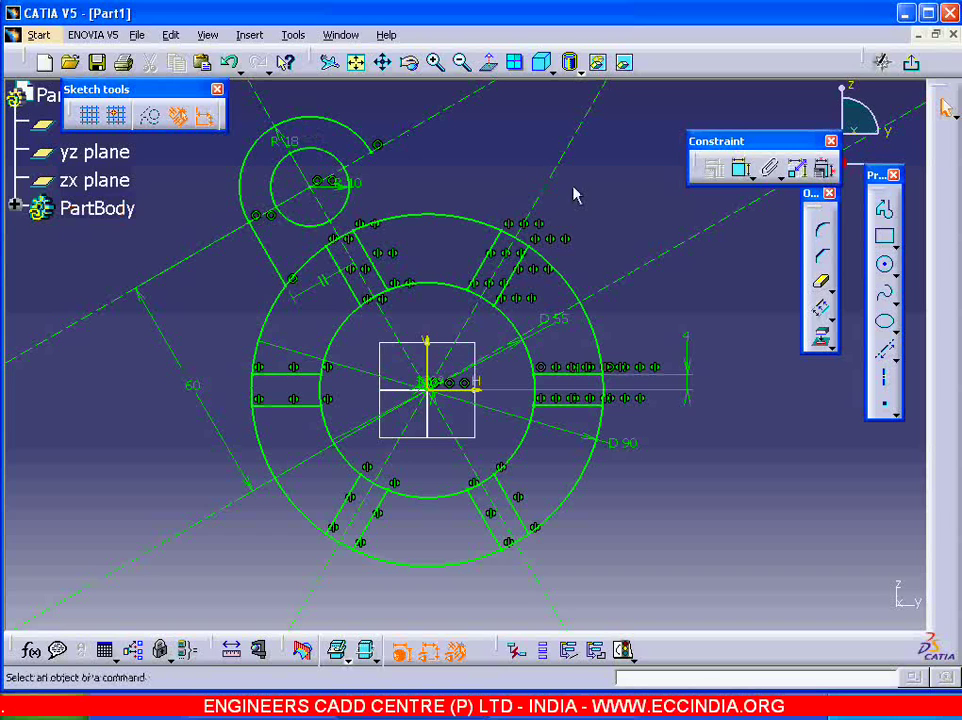
key(alt+Tab)
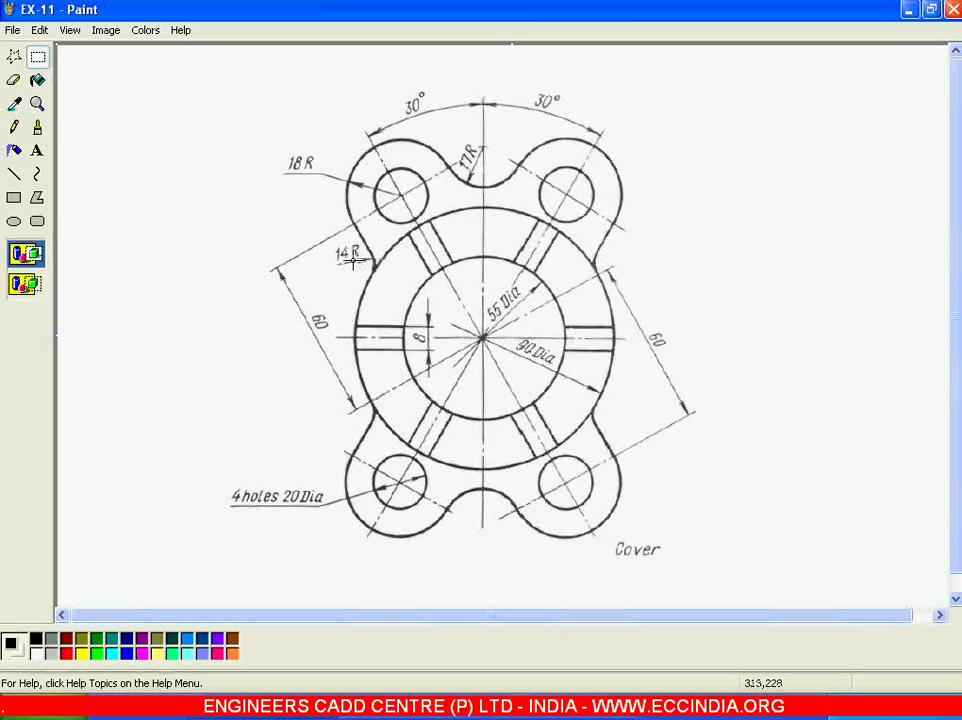
key(alt+Tab)
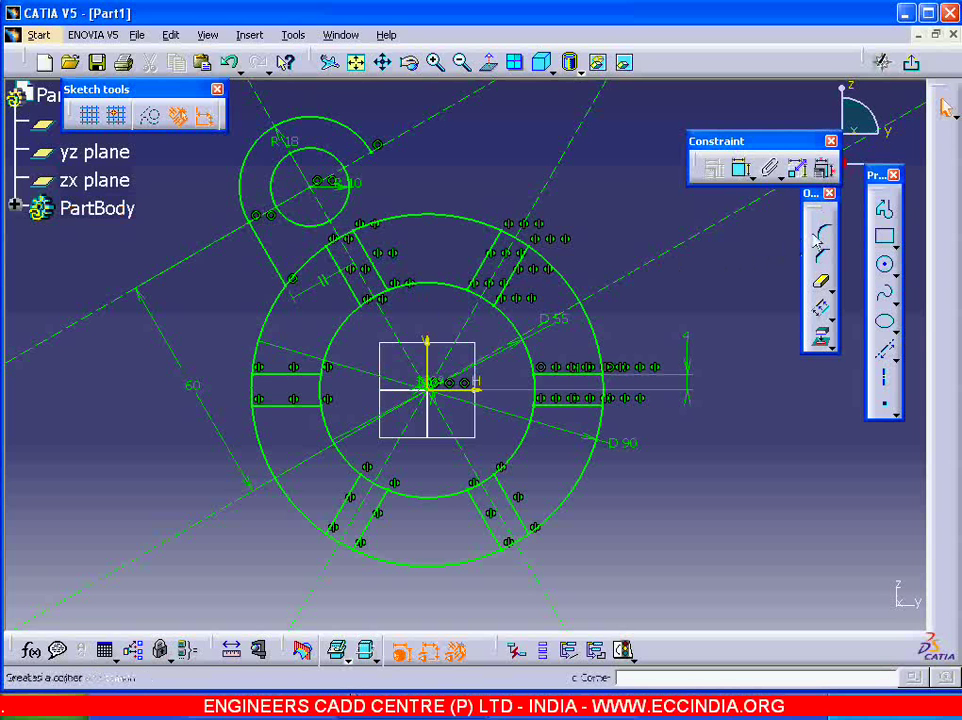
- Fillet the lug's side line into the outer ring circle with a trimmed 14 mm corner
click(821, 231)
middle_drag(316, 355, 354, 386)
click(267, 118)
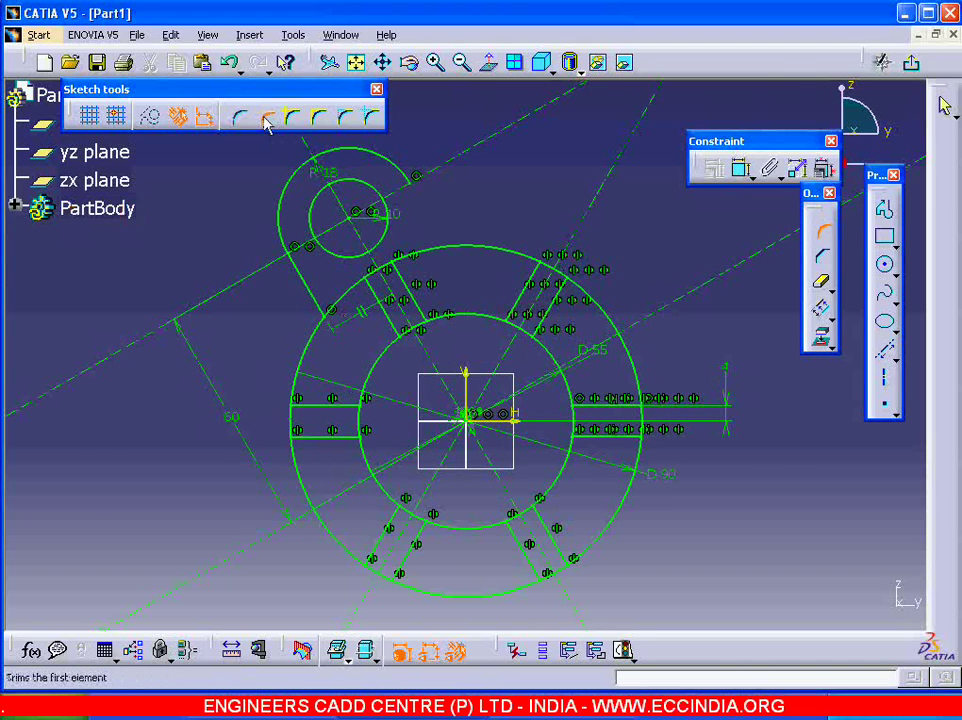
click(318, 292)
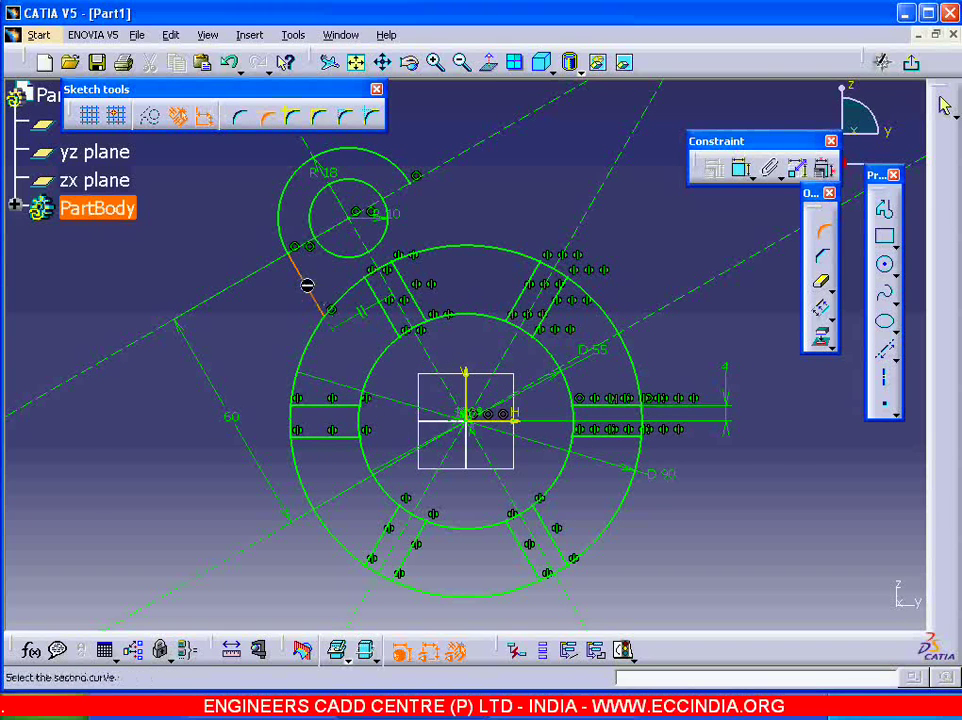
click(321, 336)
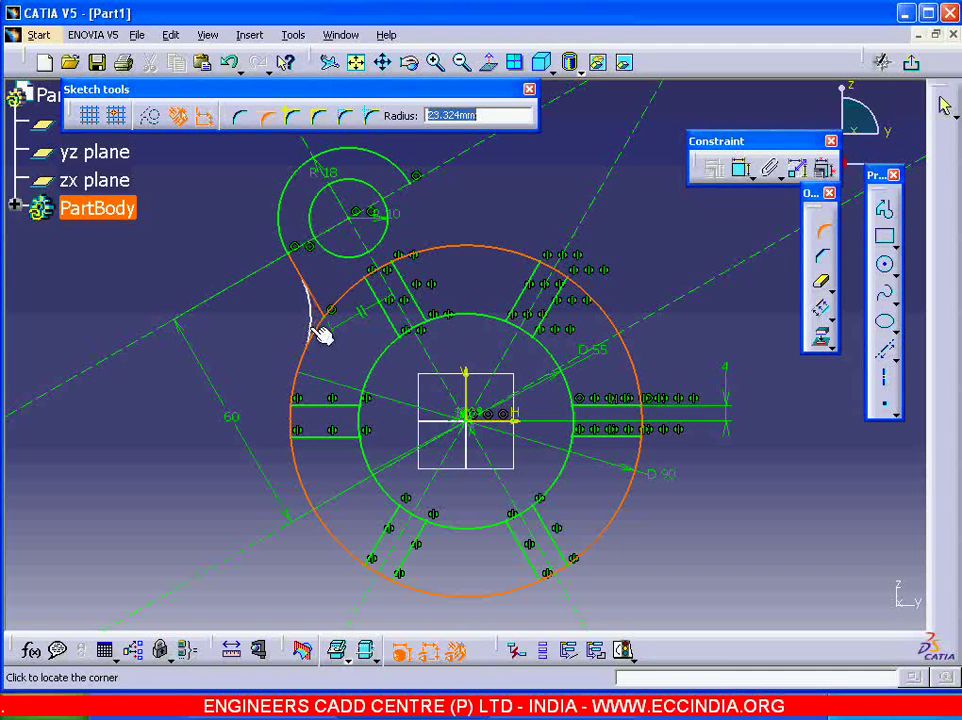
text(14)
key(Return)
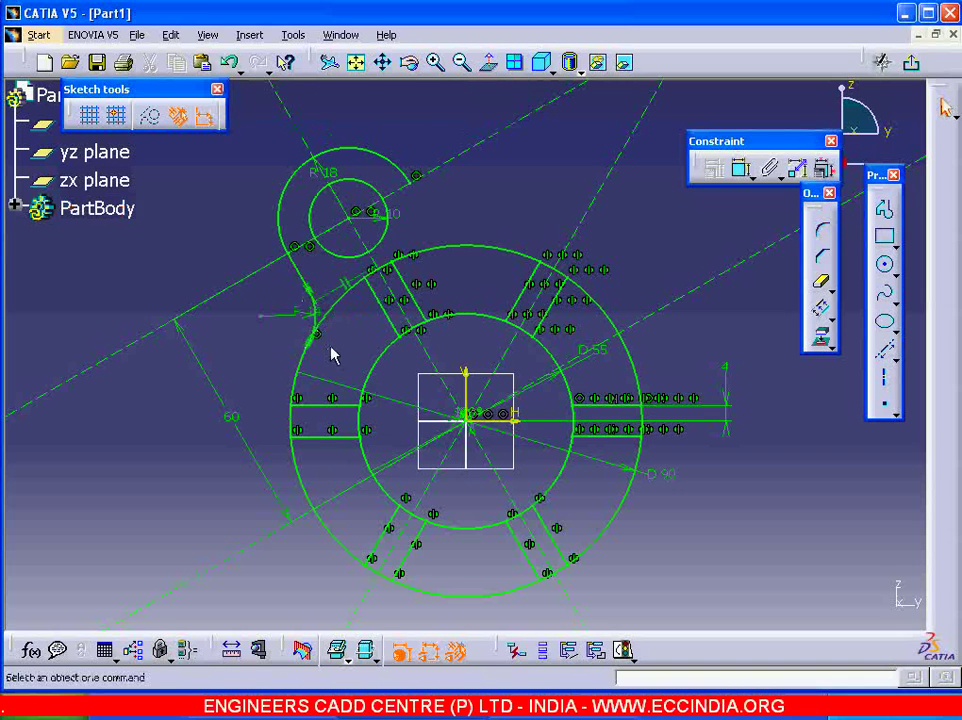
- Mirror the fillet arc, R18 lug arc and R10 hole circle across the vertical axis
click(308, 282)
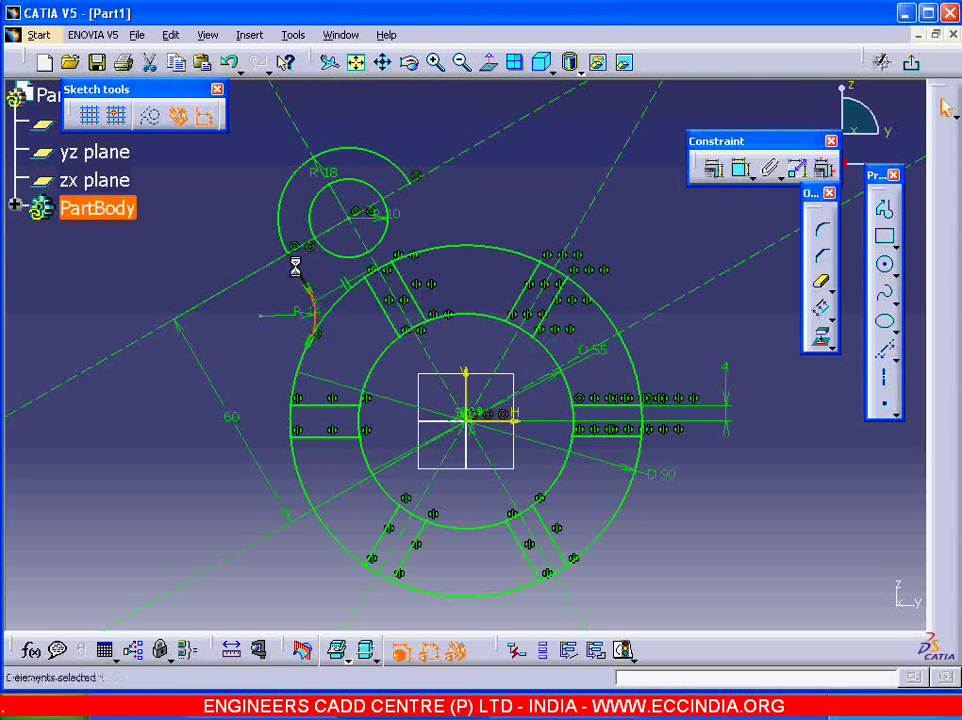
ctrl+click(286, 215)
ctrl+click(378, 189)
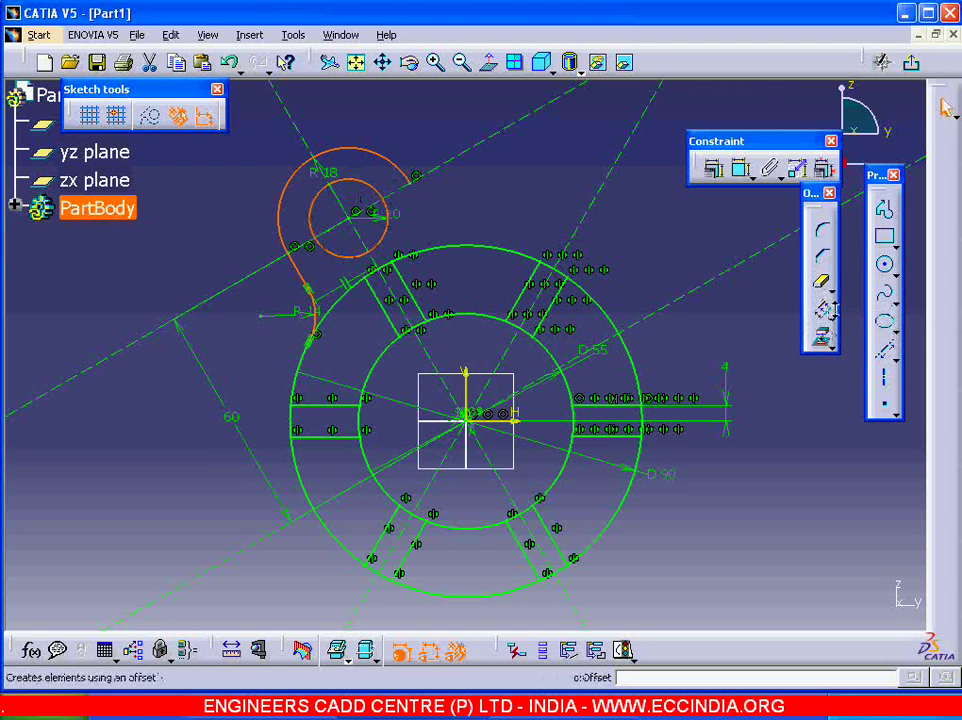
click(822, 335)
click(820, 327)
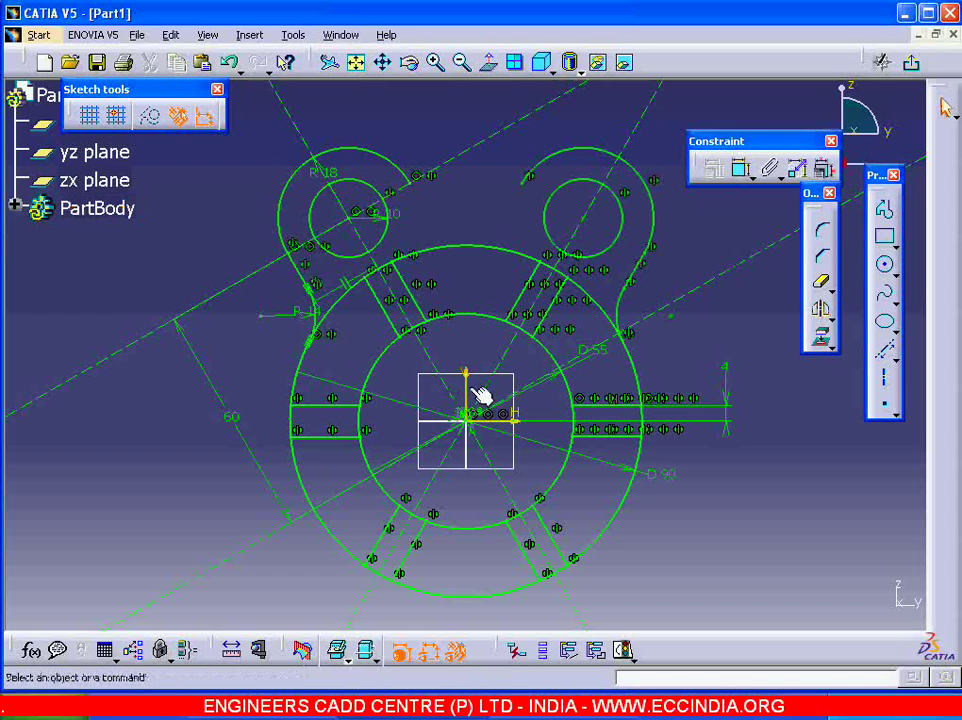
click(322, 716)
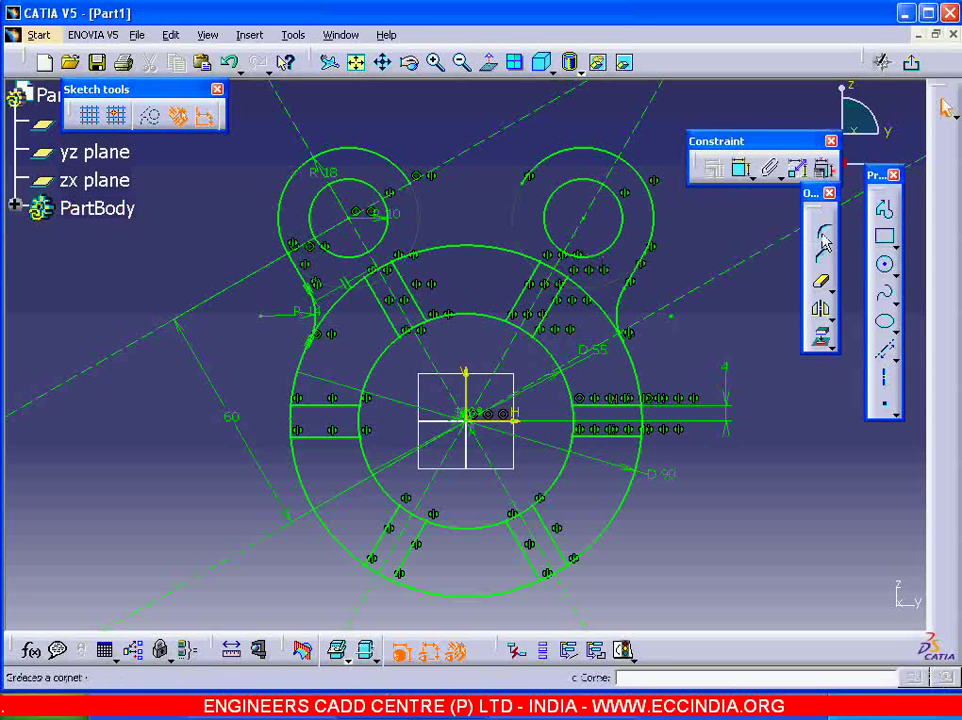
- Join the left R18 arc and right lug arc with a 17 mm corner, undoing an accidental drag
click(822, 240)
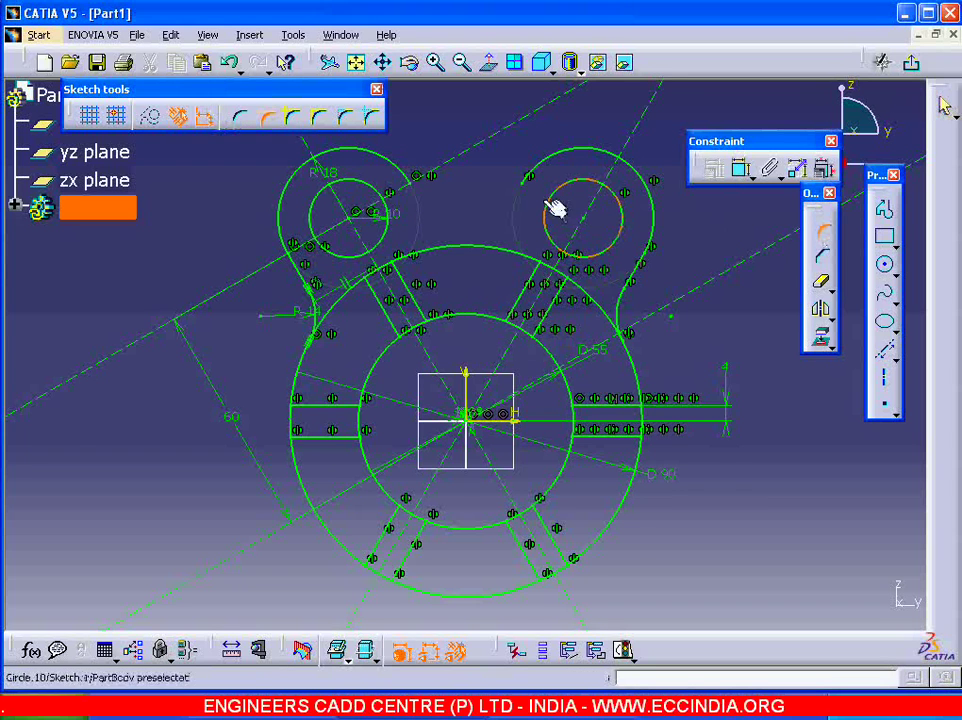
middle_drag(558, 208, 566, 263)
click(294, 118)
click(413, 225)
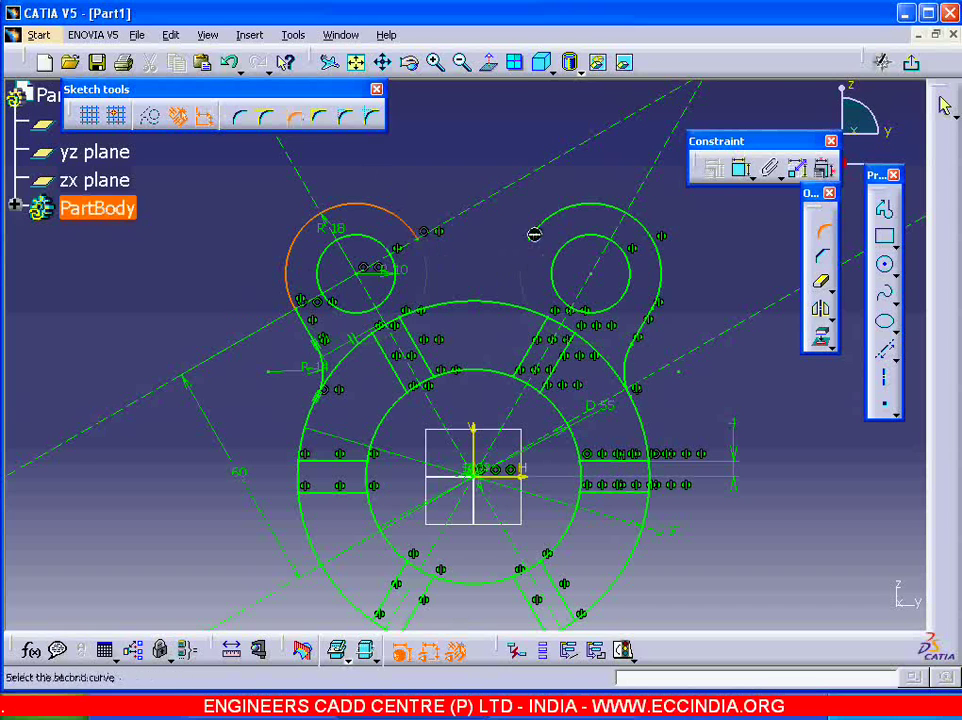
click(558, 220)
text(17)
key(Return)
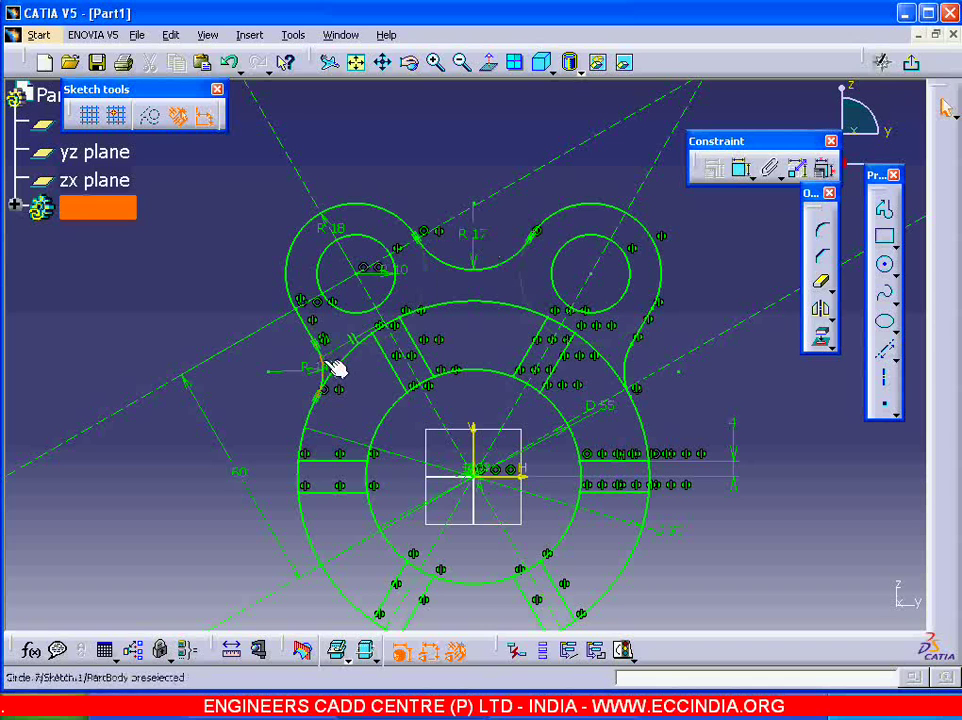
drag(306, 325, 447, 282)
click(229, 62)
click(231, 63)
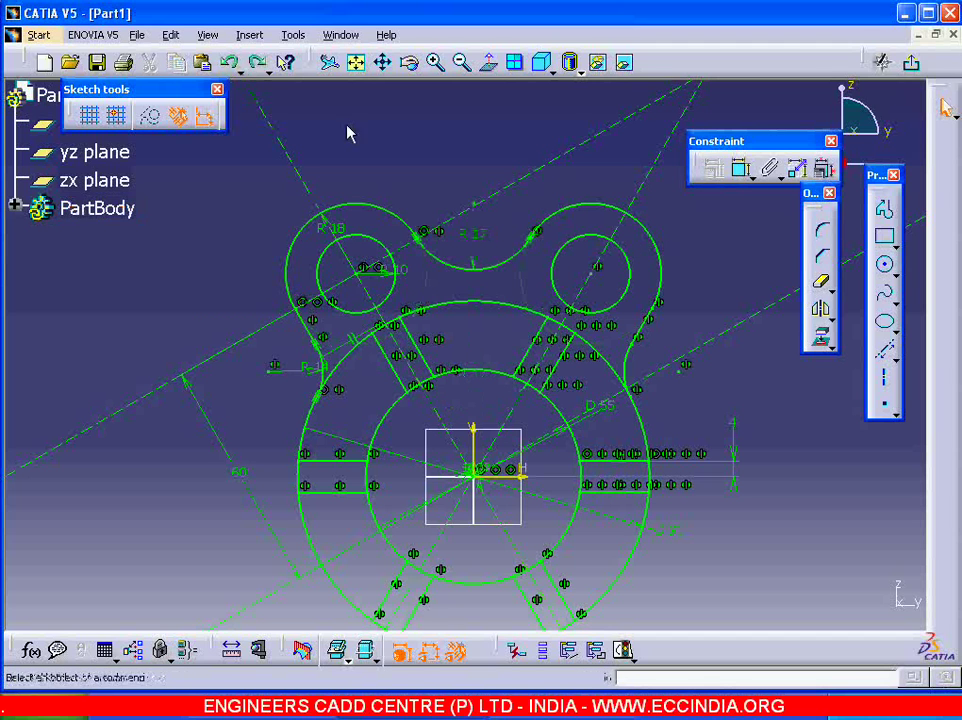
- Mirror the fillet arcs, both R18 lug arcs and the R17 arc across the horizontal axis
click(330, 372)
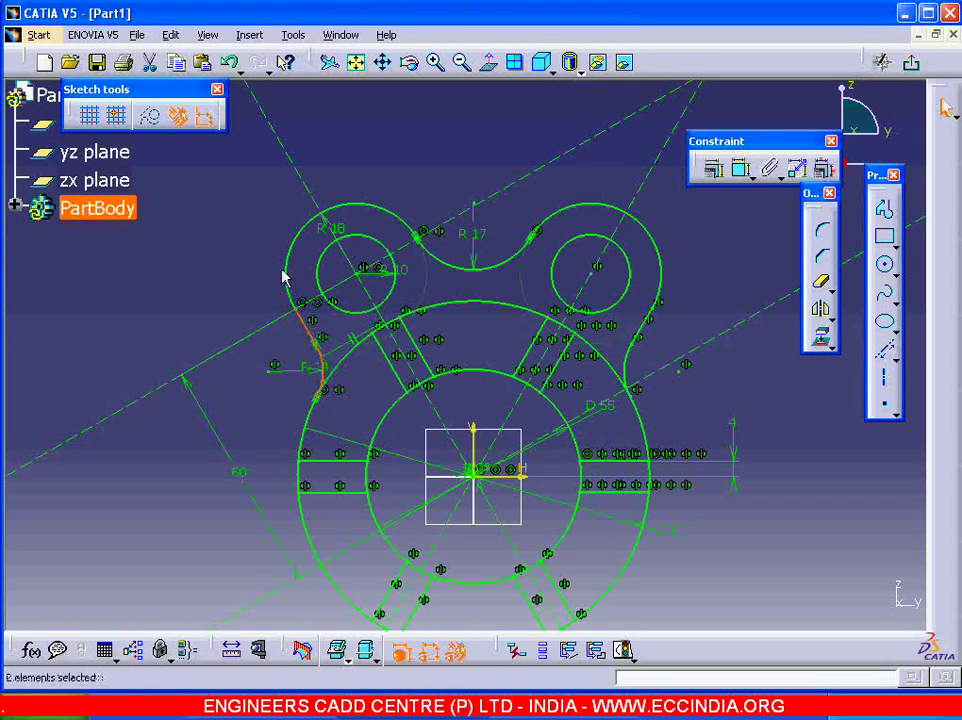
ctrl+click(294, 273)
ctrl+click(462, 266)
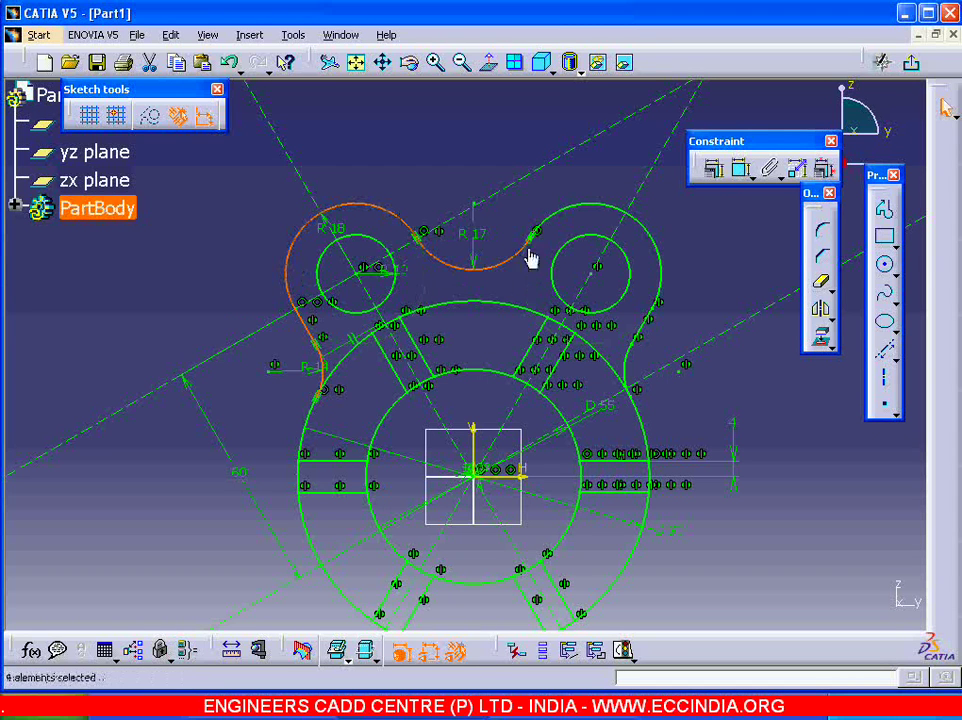
ctrl+click(558, 221)
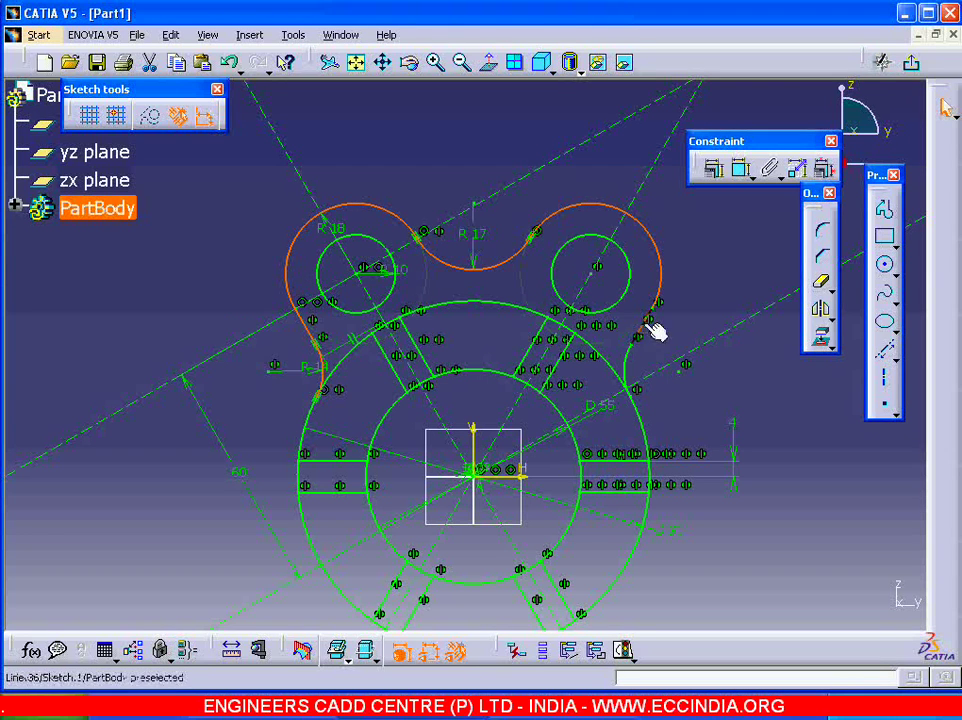
ctrl+click(626, 360)
click(822, 313)
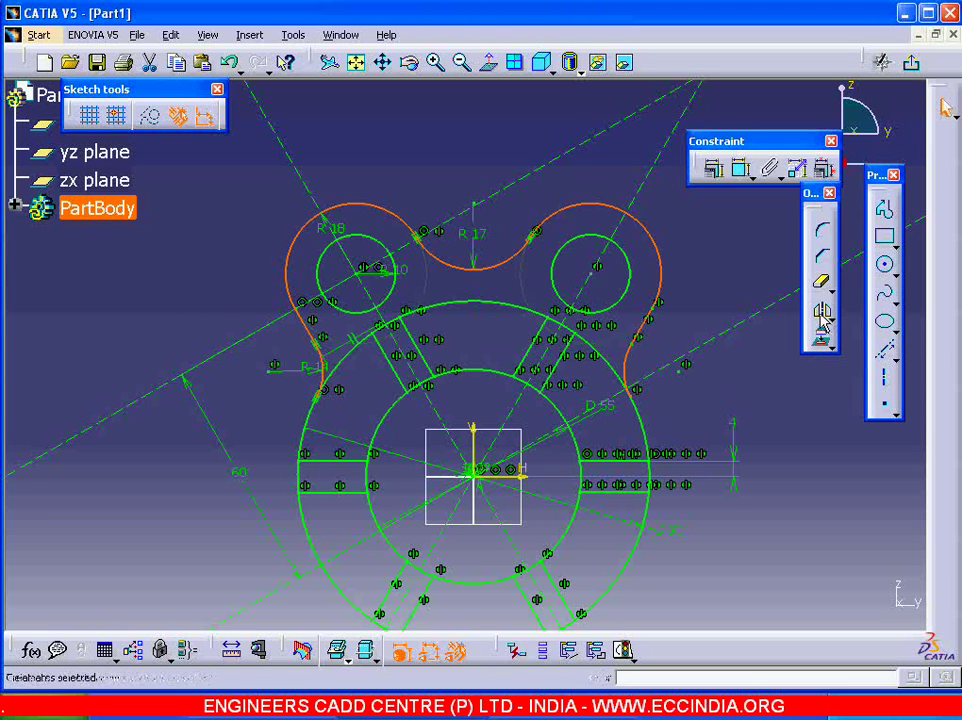
click(515, 477)
mouse_move(739, 530)
middle_down()
mouse_move(678, 449)
mouse_move(660, 385)
mouse_move(657, 429)
middle_up()
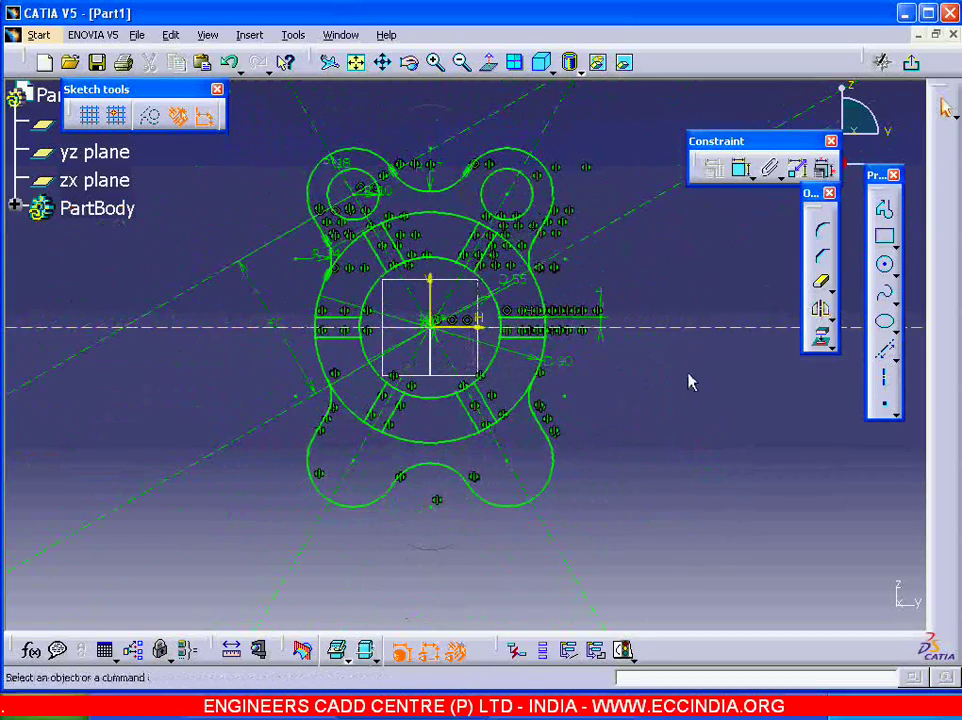
key(ctrl+z)
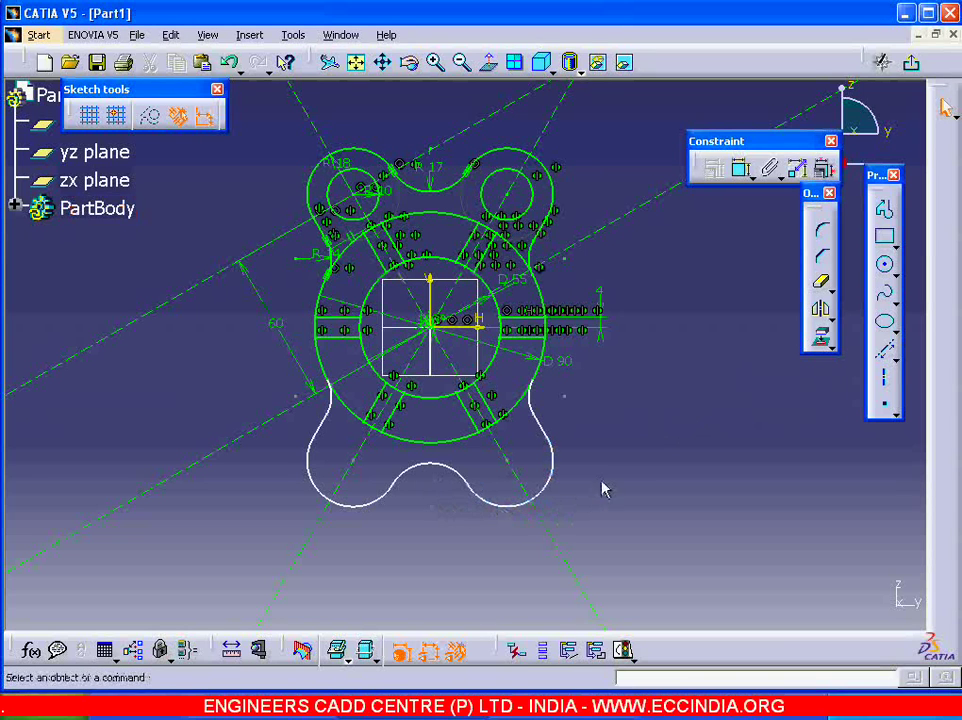
- Mirror both upper R10 hole circles across the horizontal axis into the lower lugs
click(231, 64)
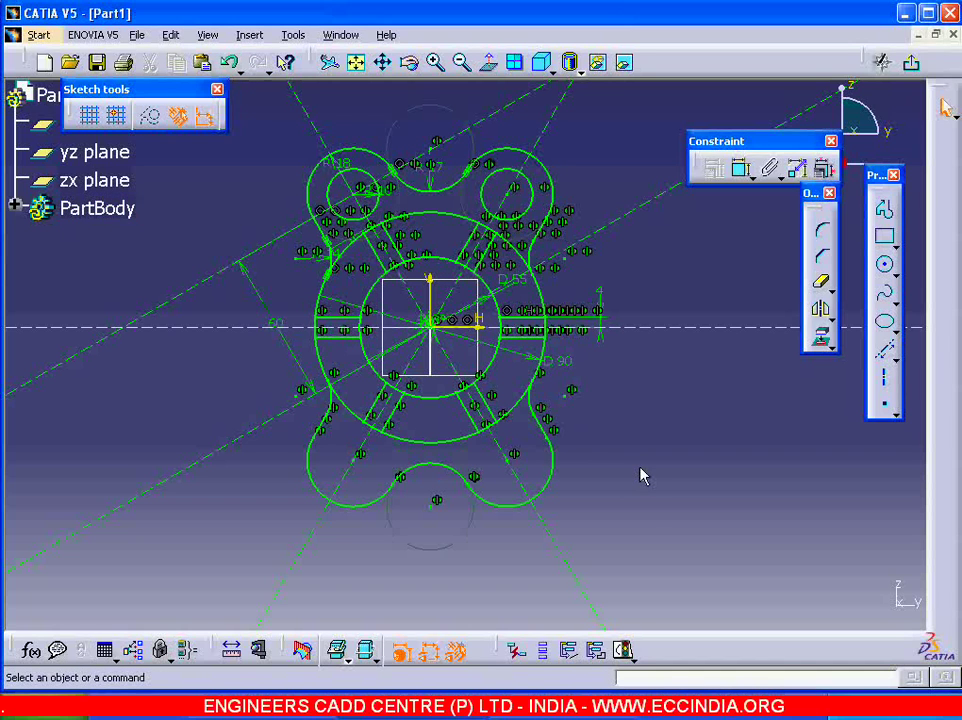
click(507, 165)
ctrl+click(378, 175)
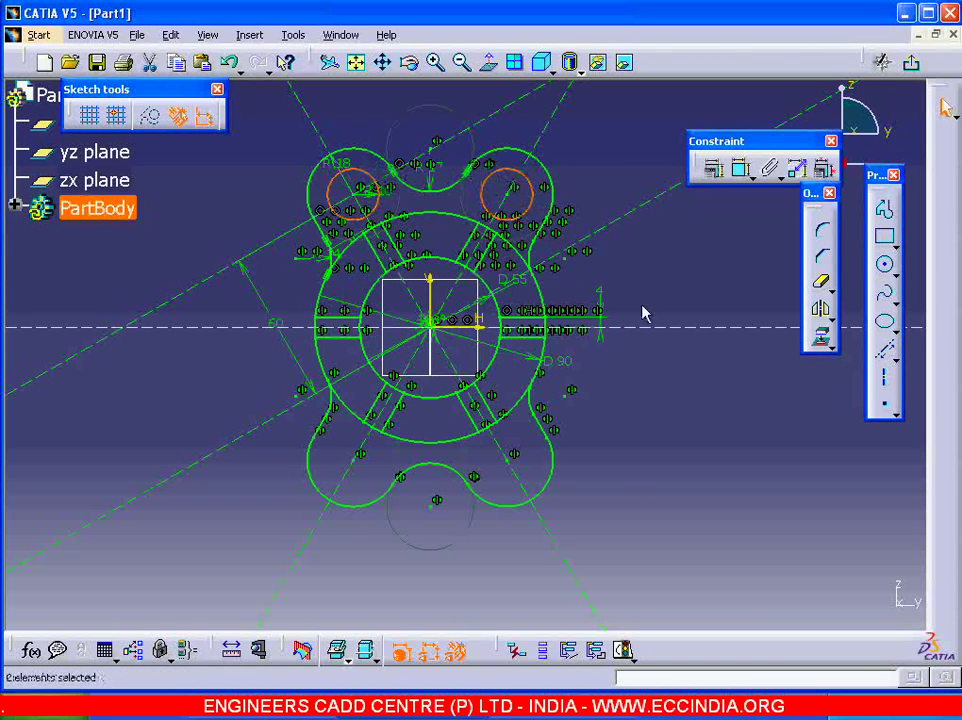
click(822, 313)
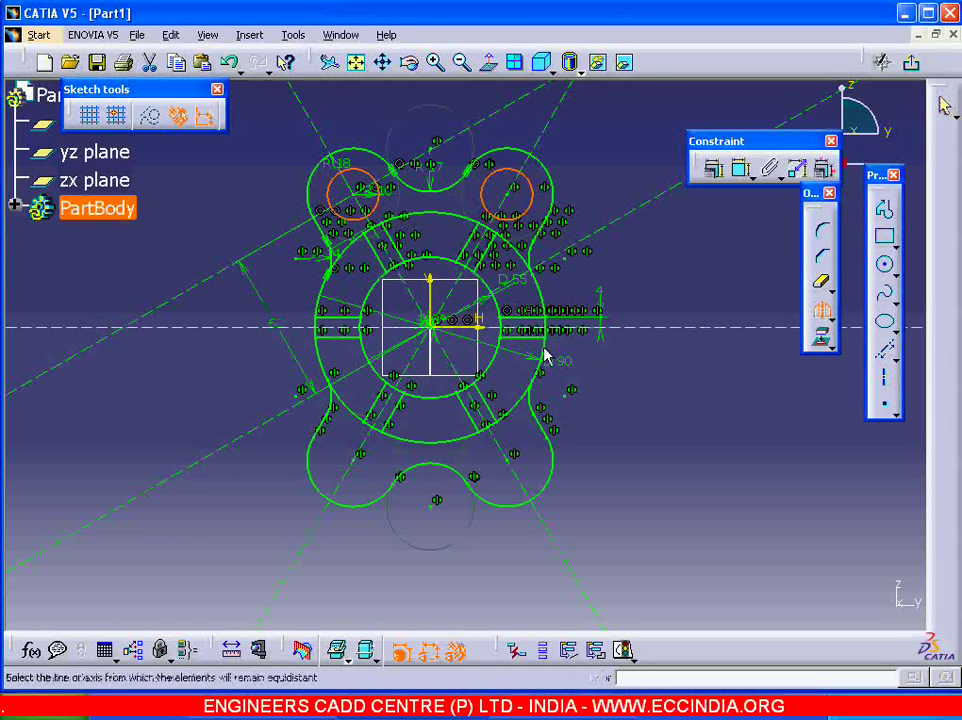
click(478, 334)
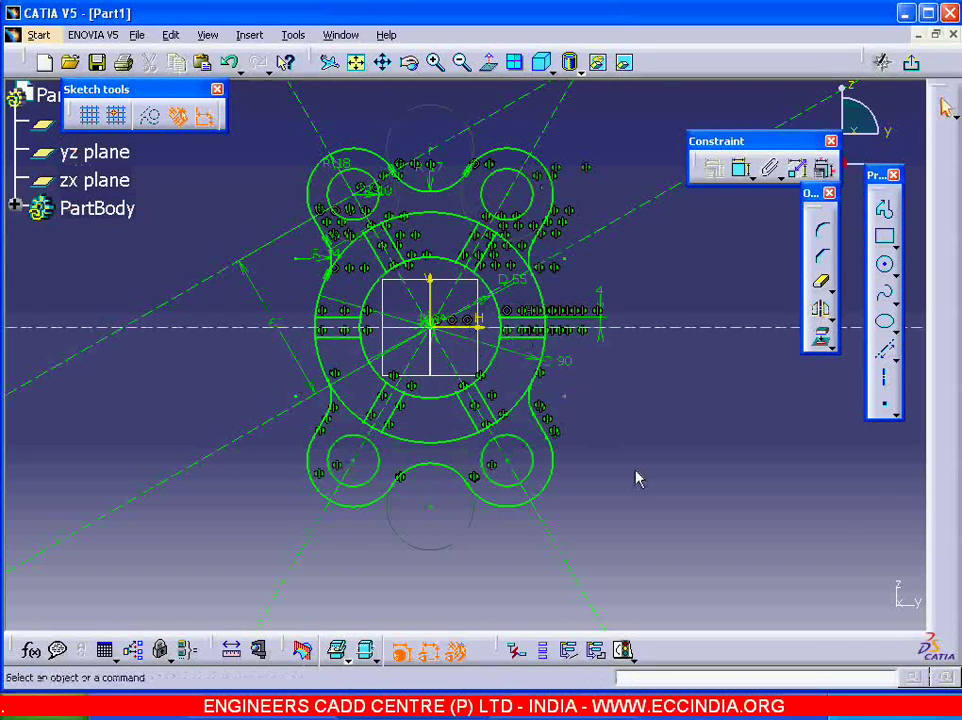